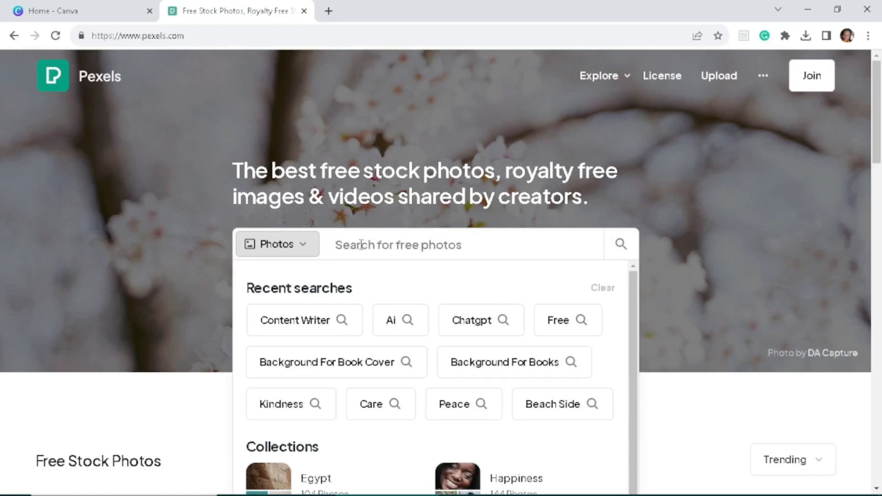
- Search the free stock photos for "Object pictures" and browse the results
text(Object)
text( picture)
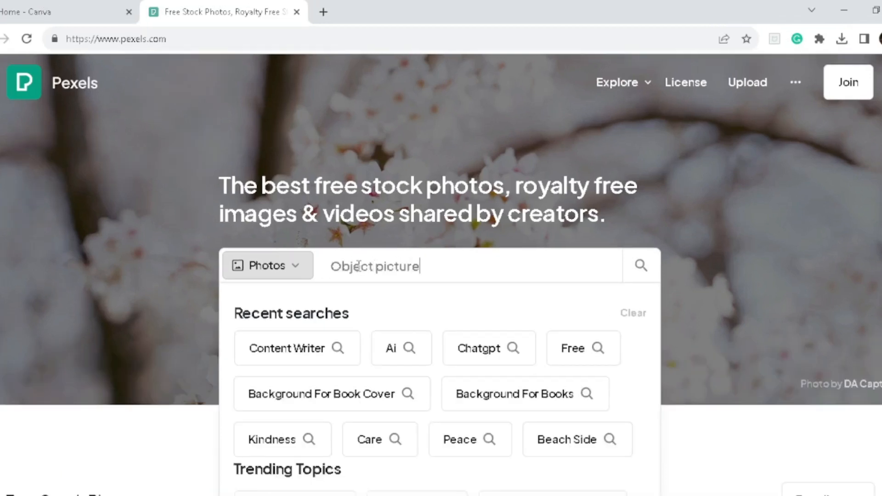
text(s)
key(Return)
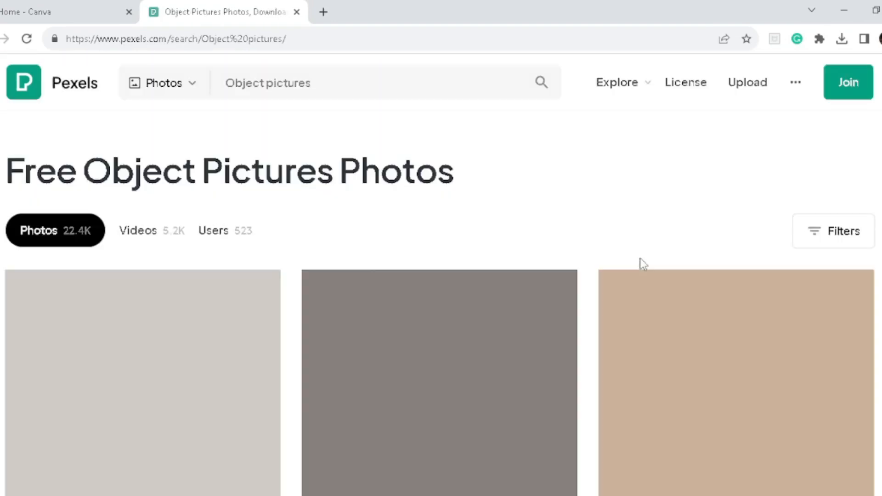
scroll(640, 258, down, 10)
scroll(441, 303, down, 10)
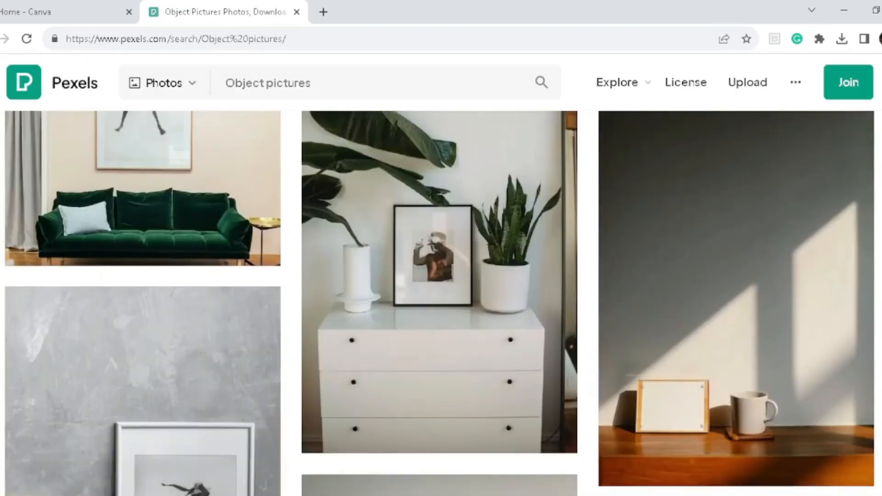
scroll(441, 303, down, 10)
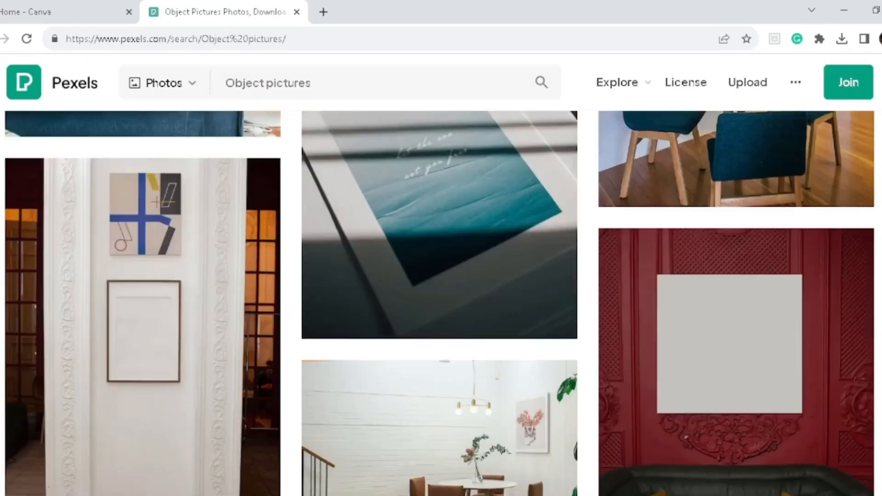
scroll(318, 84, up, 15)
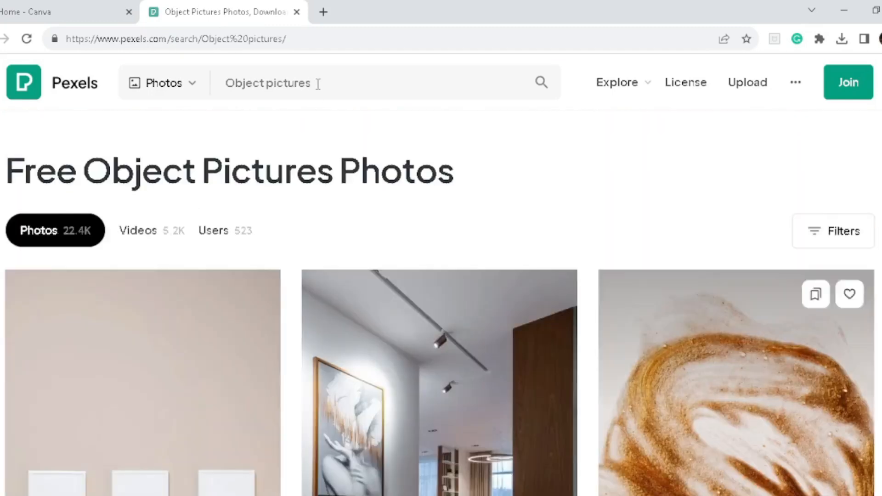
- Replace the photo search with "Man walking" and run it
click(318, 84)
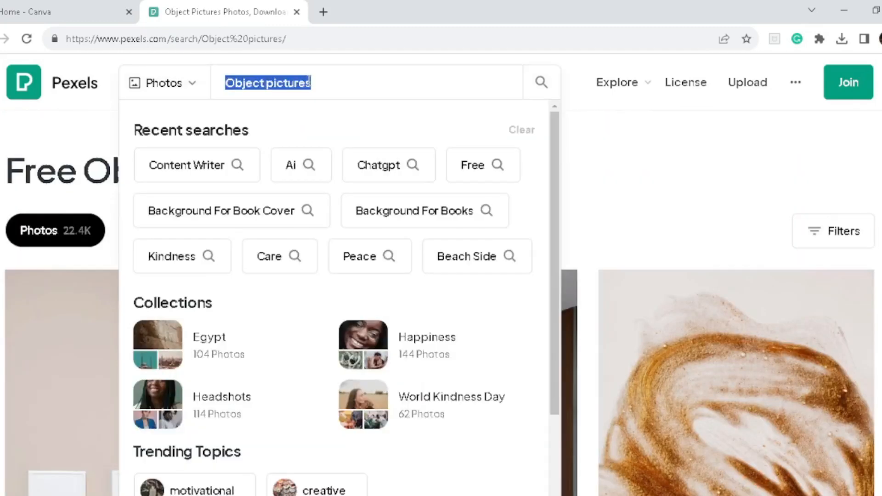
text(Man walking)
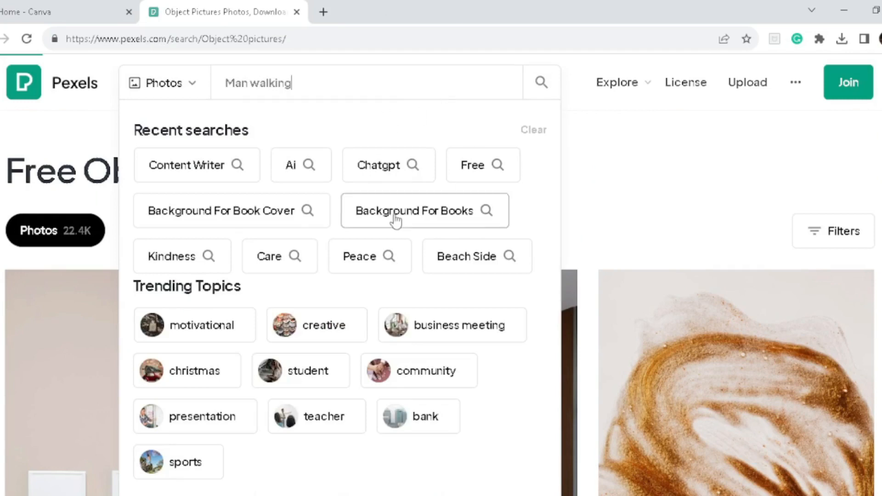
key(Return)
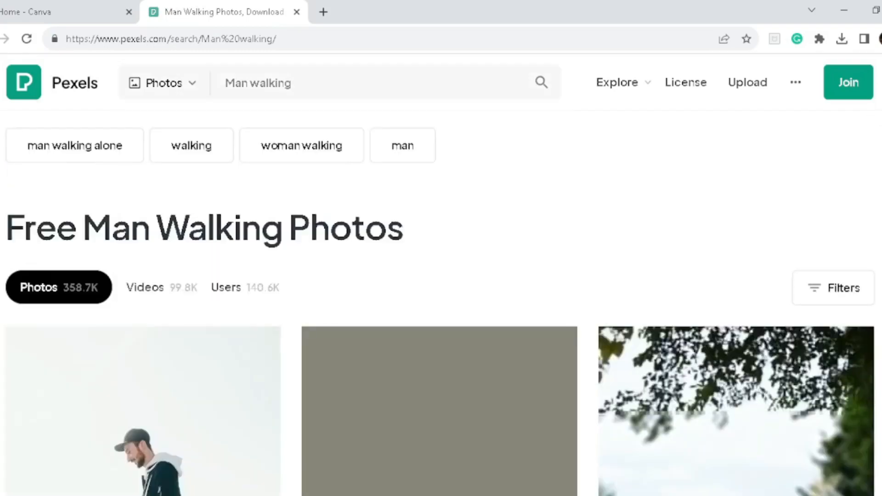
- Download the photo of the man walking down the tree-lined road at sunset and close the thank-you dialog
scroll(585, 176, down, 10)
scroll(648, 118, up, 10)
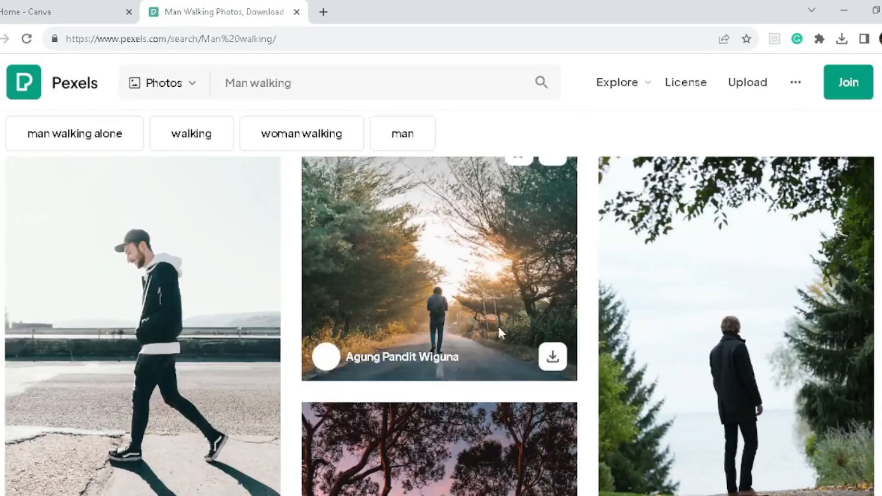
scroll(556, 363, up, 1)
scroll(528, 391, up, 1)
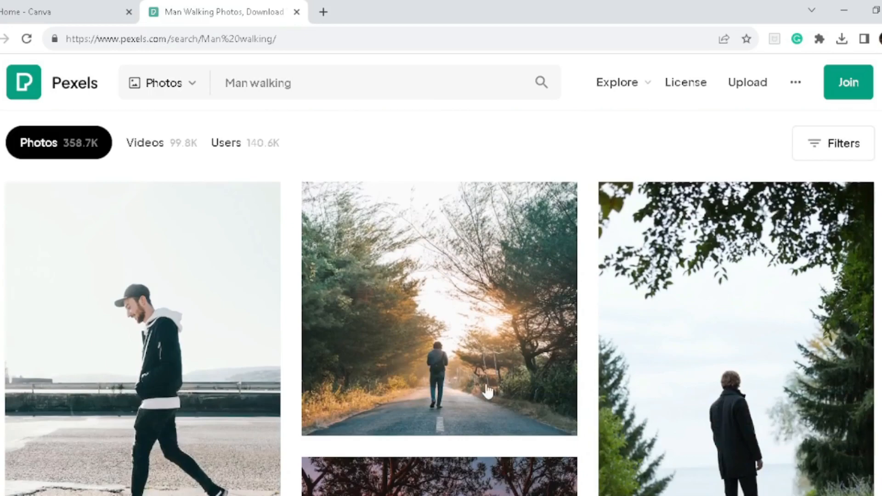
click(553, 409)
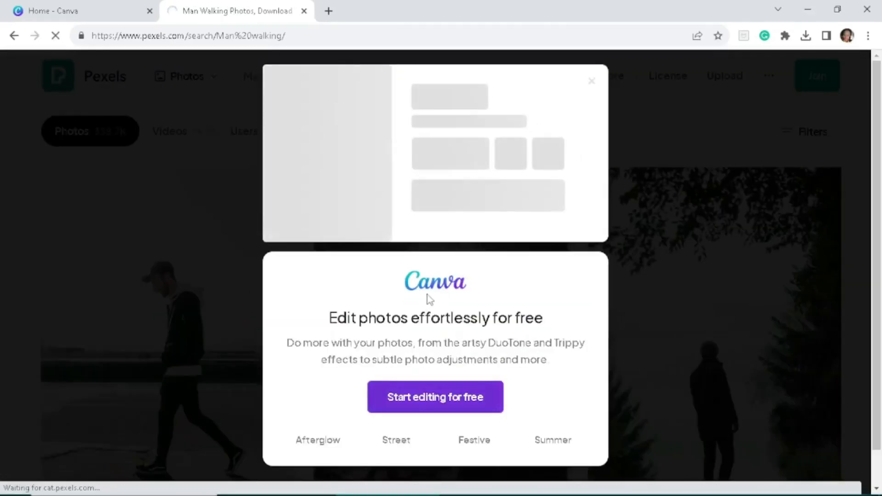
click(592, 85)
- Download the photo of the hooded man walking on the railway track and close the thank-you dialog
scroll(441, 276, down, 10)
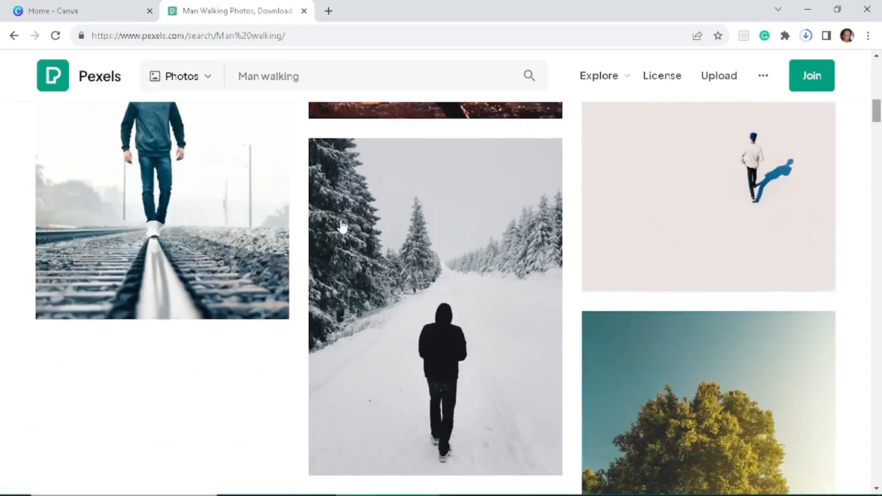
click(267, 299)
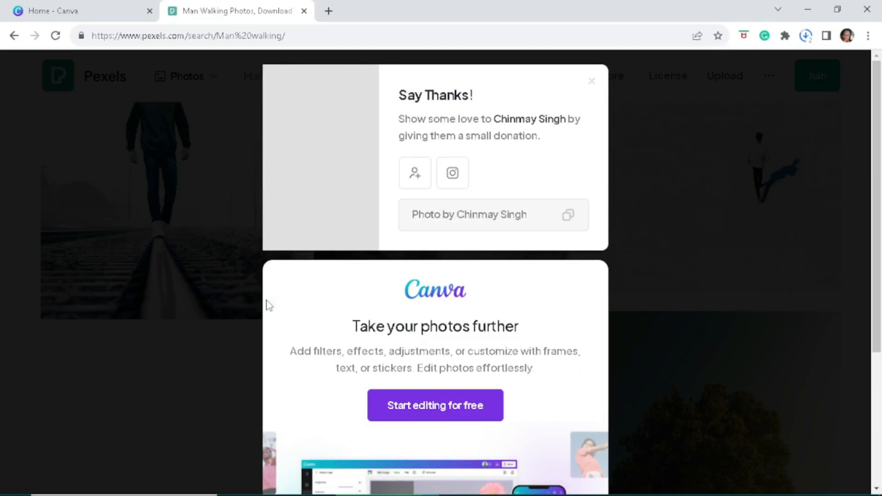
click(593, 83)
- Replace the photo search with "background" and run it
triple_click(321, 76)
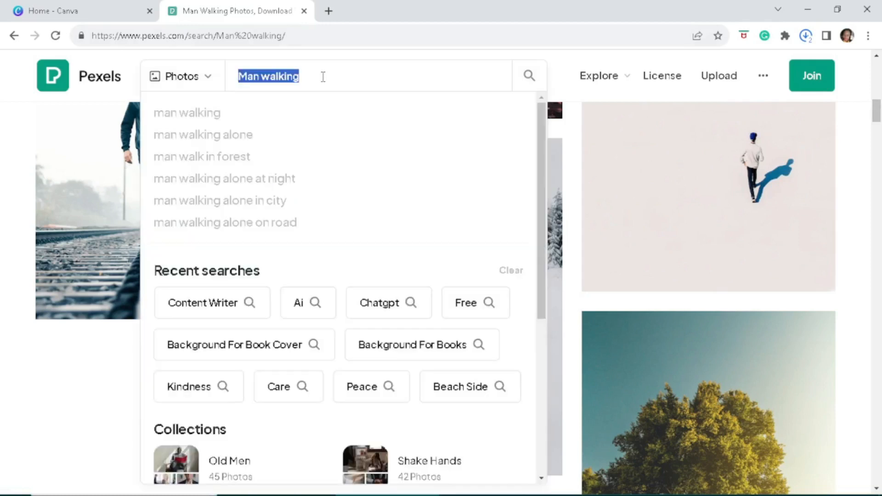
text(backgoy)
key(BackSpace)
key(BackSpace)
text(round)
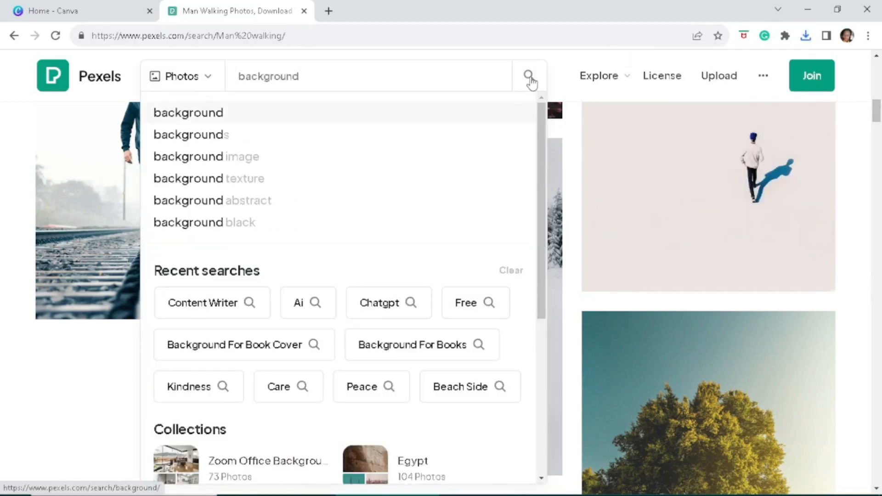
click(528, 76)
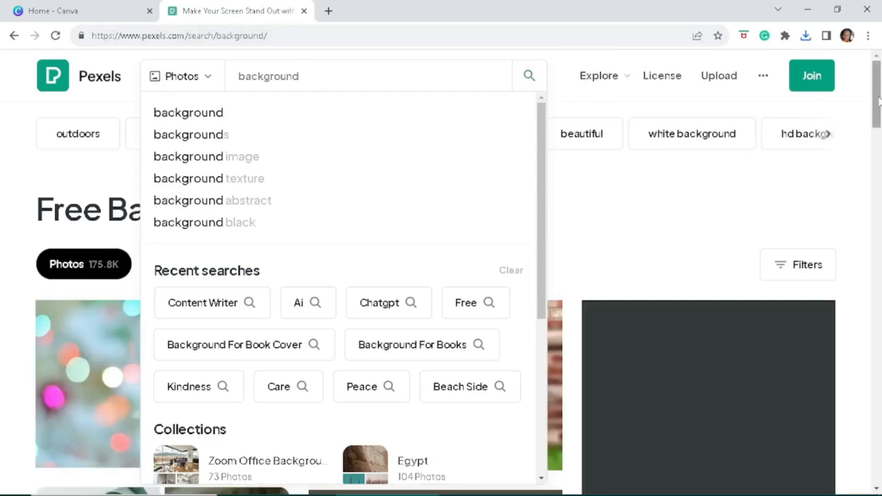
- Dismiss the search suggestions, download the brick wall with grass photo, and close the thank-you dialog
drag(877, 97, 878, 106)
click(531, 78)
drag(542, 152, 547, 214)
click(122, 193)
click(878, 111)
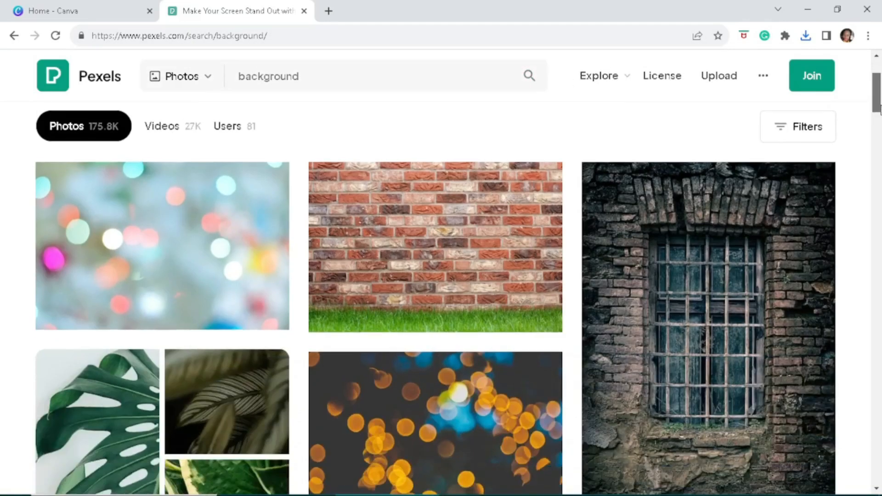
mouse_move(881, 106)
mouse_down()
mouse_move(881, 131)
mouse_move(878, 102)
mouse_up()
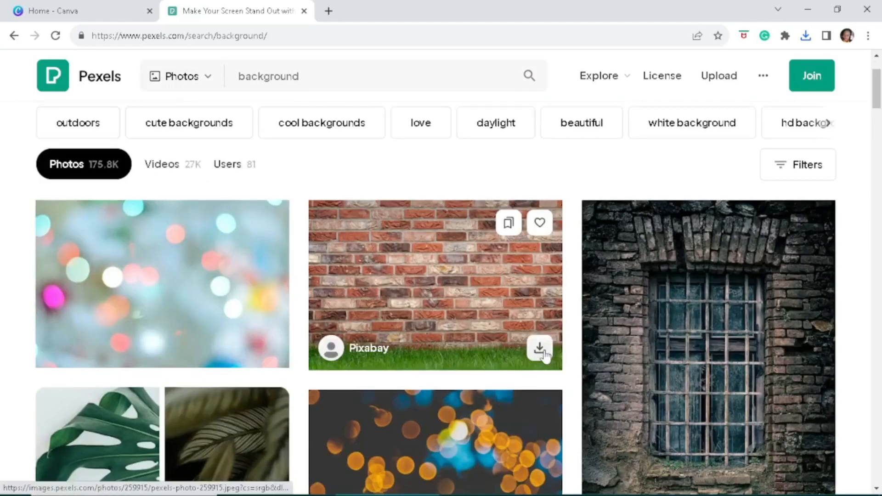
click(542, 352)
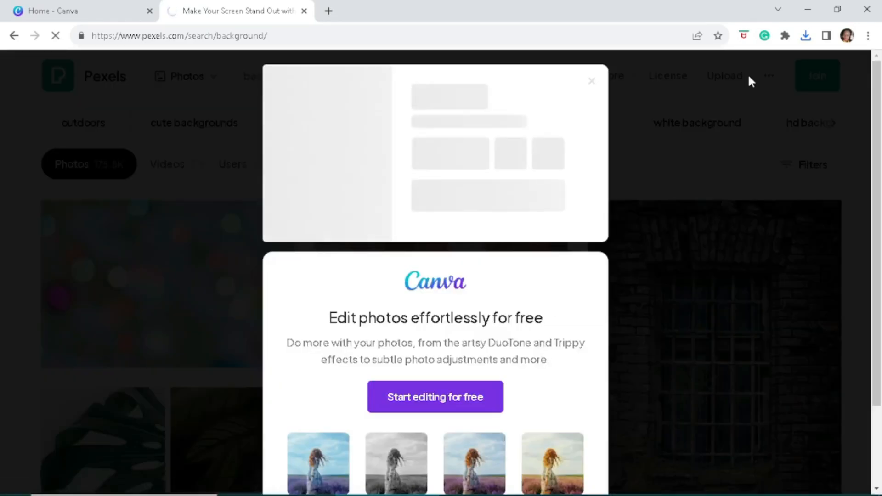
click(685, 153)
- Find the background photo with small white flowers further down the results and download it
drag(878, 92, 203, 366)
mouse_move(161, 371)
click(262, 461)
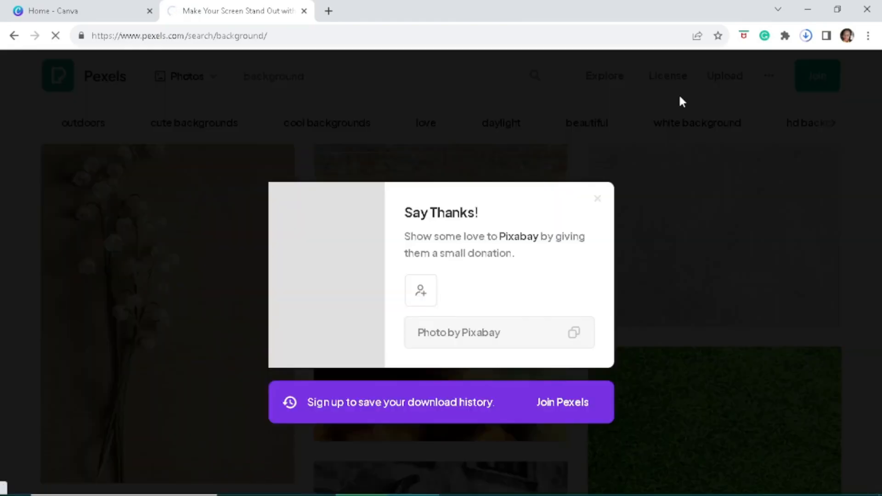
- Search the web for "remove bg" and open the remove.bg website from the results
click(84, 20)
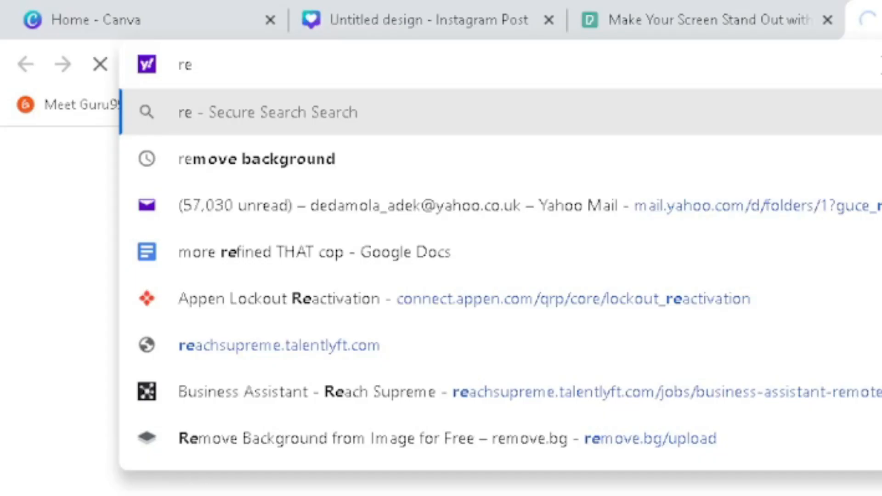
text(move bg)
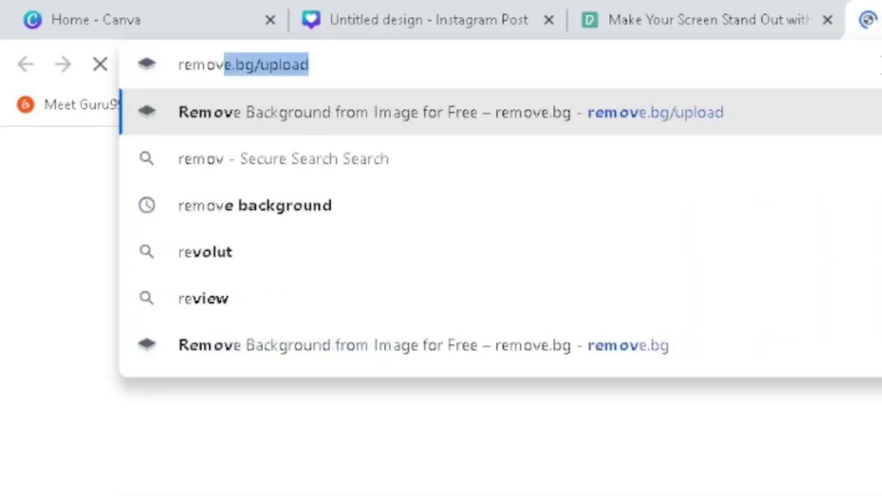
key(Return)
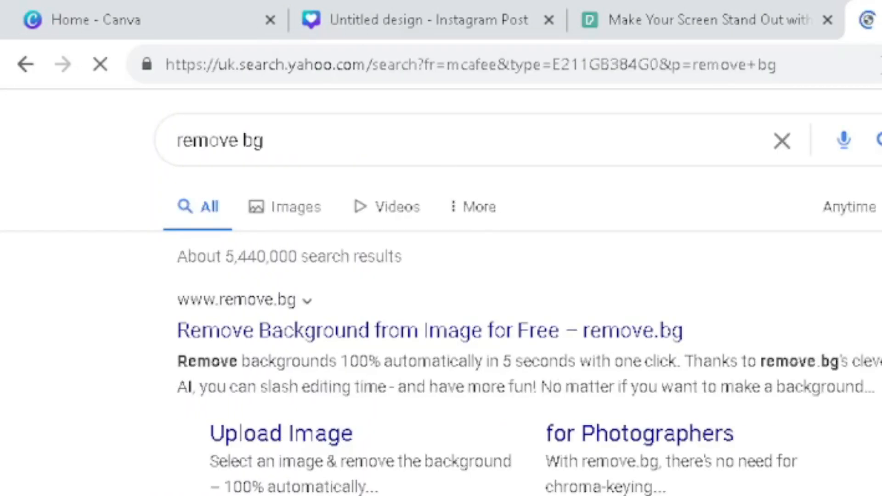
click(364, 338)
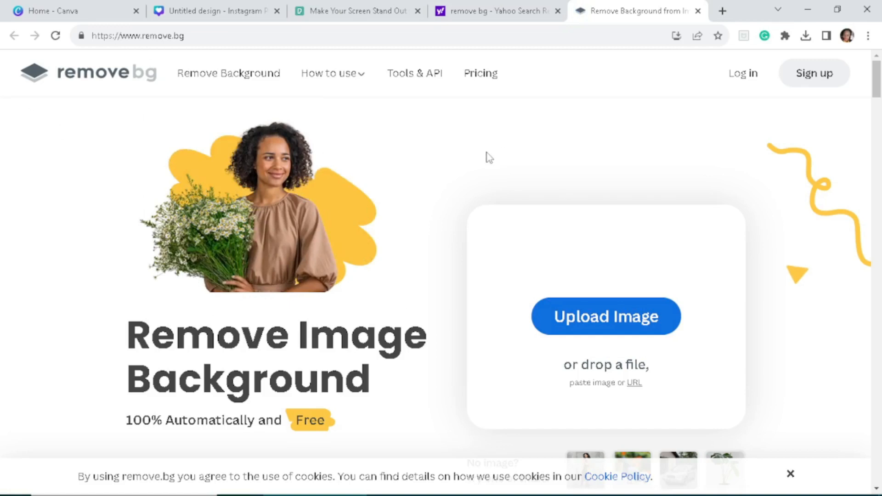
- Upload the image IMG_20220622_103810_715 (1) from Desktop > YT 23 > CONTENTs word > pictures illustration for background removal
click(603, 318)
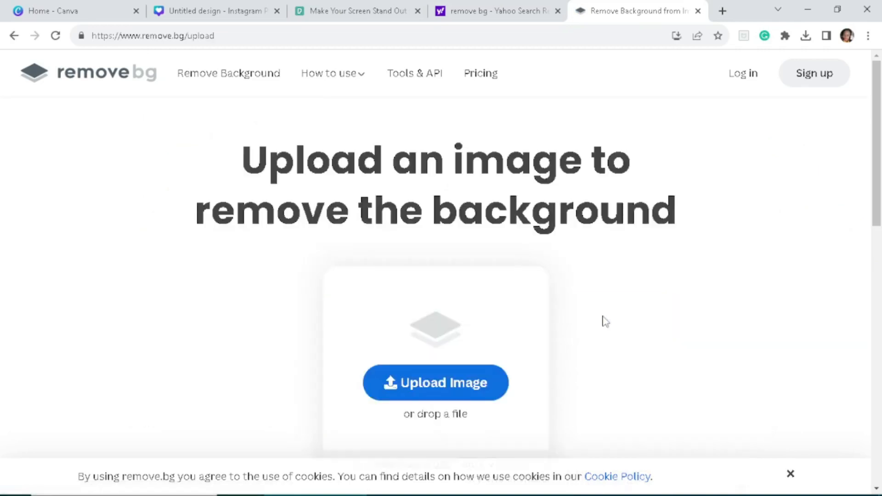
click(505, 369)
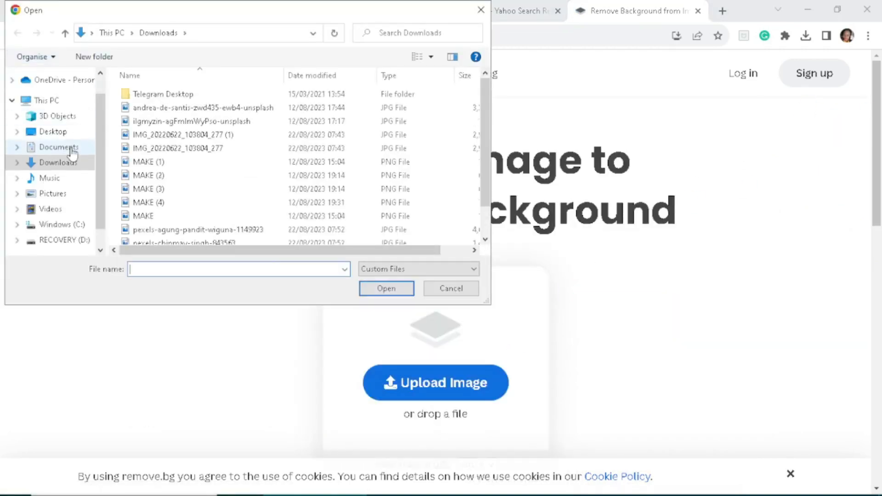
click(63, 134)
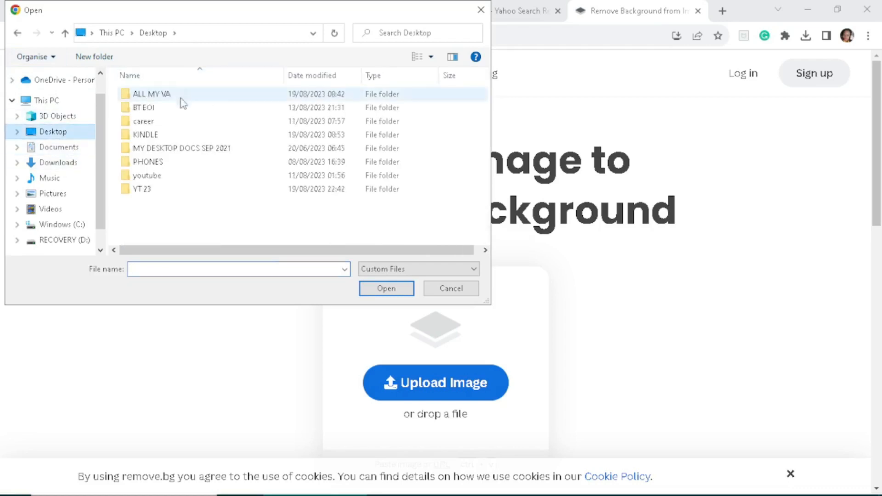
double_click(154, 189)
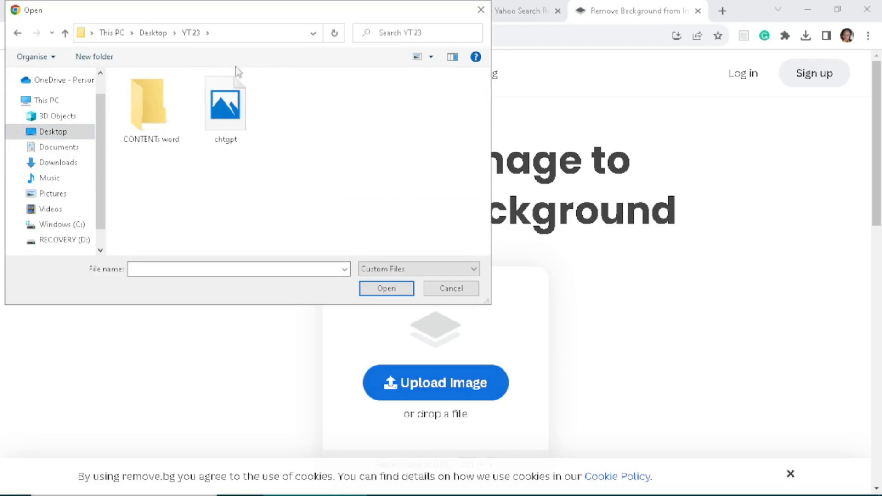
double_click(152, 106)
double_click(167, 100)
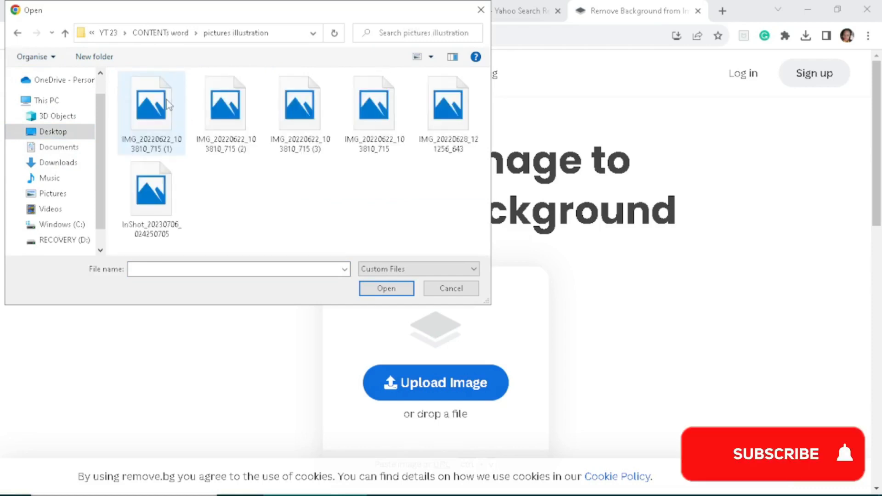
click(149, 109)
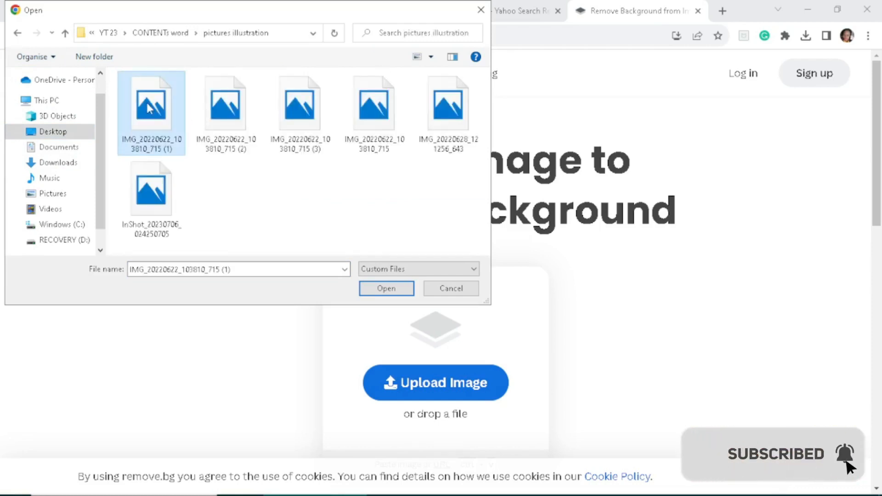
click(392, 289)
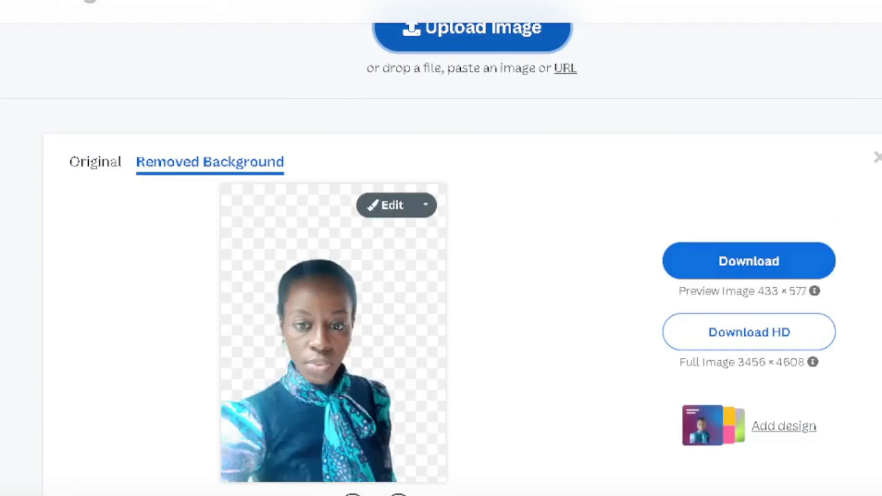
- Compare the portrait's original and background-removed versions, and download the preview-size cutout
scroll(473, 294, down, 2)
scroll(441, 291, up, 2)
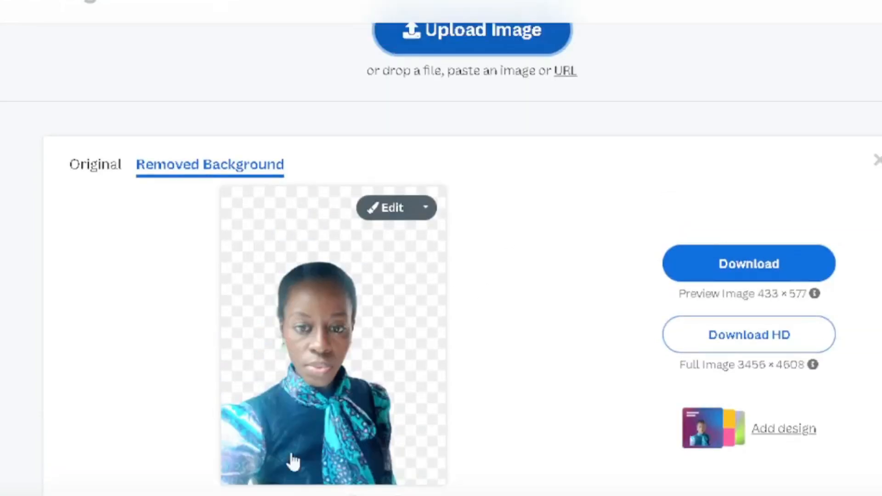
click(95, 170)
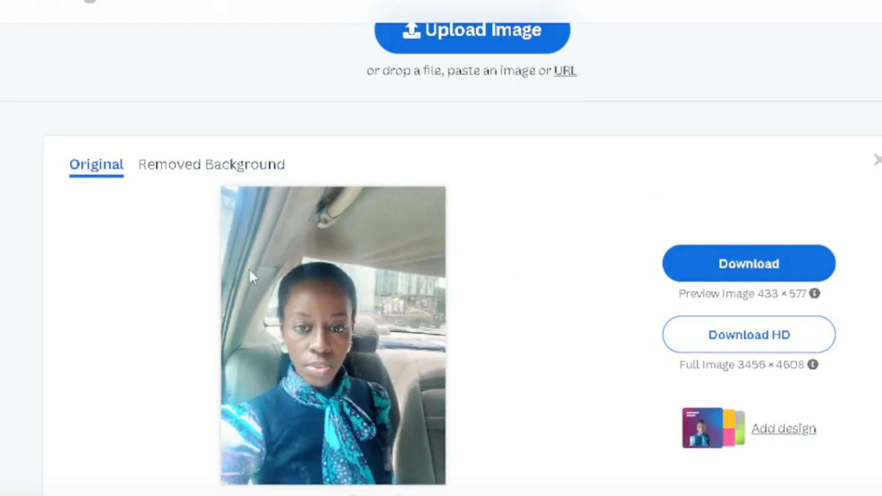
click(219, 167)
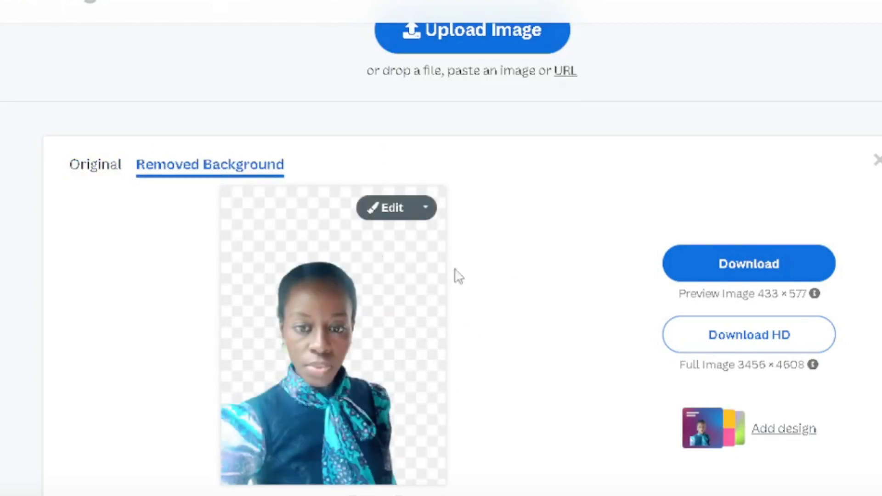
click(764, 275)
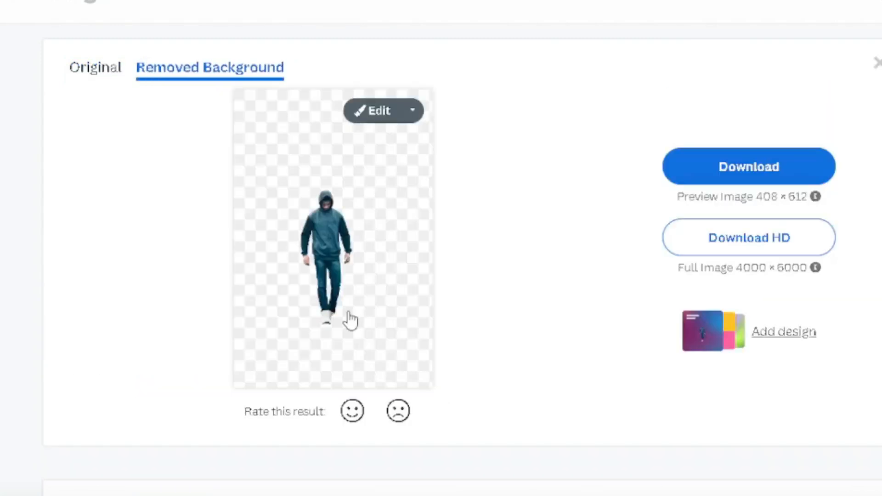
- Compare the original and background-removed versions of the hooded man and leaping dancer photos, and download the dancer's preview-size cutout
click(92, 76)
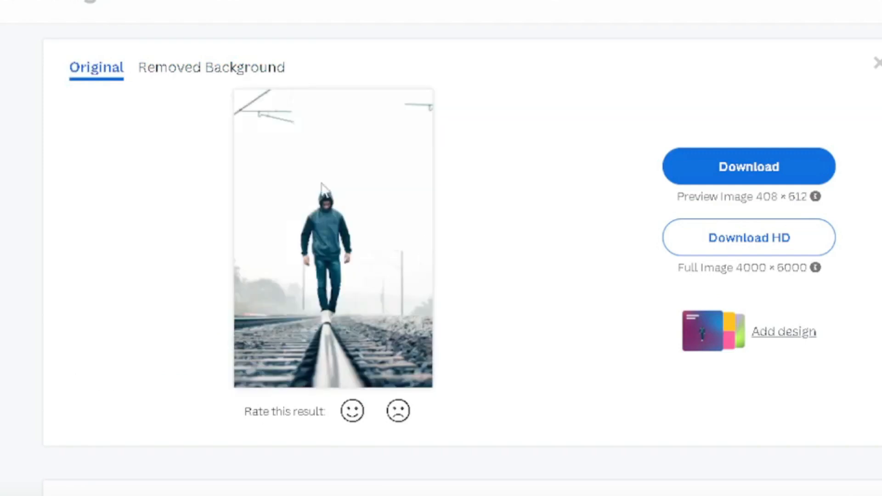
click(212, 70)
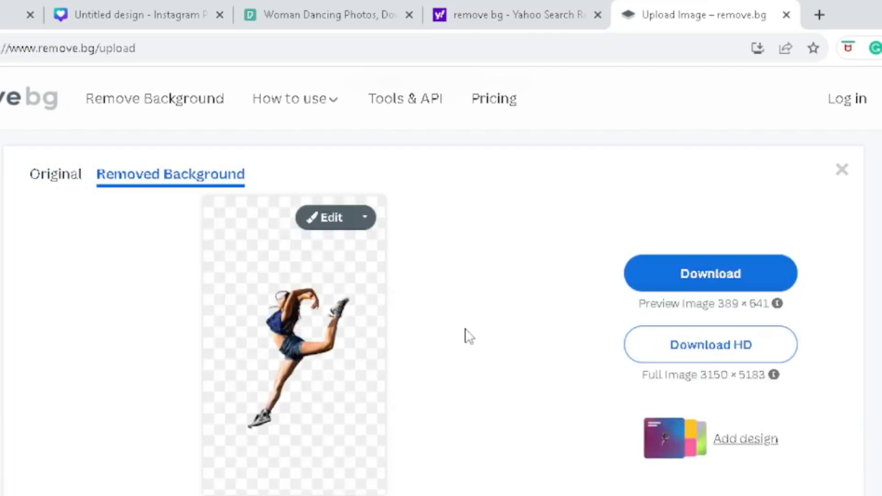
click(49, 184)
click(168, 181)
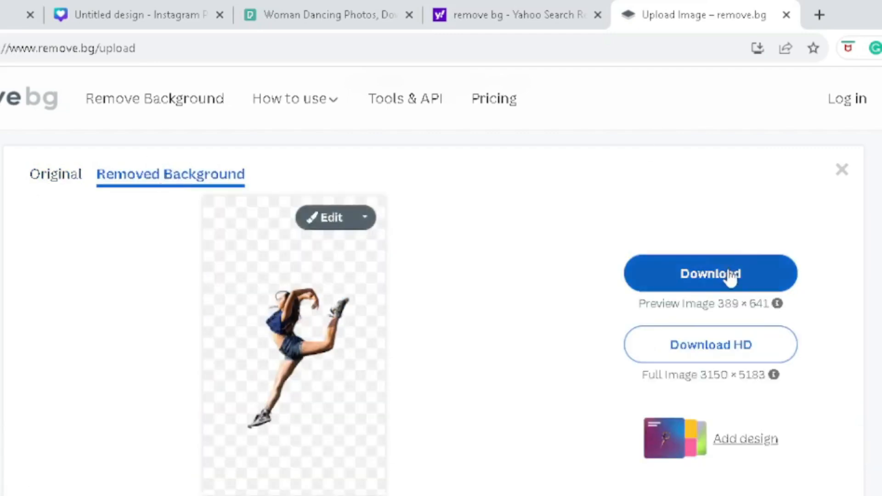
click(729, 274)
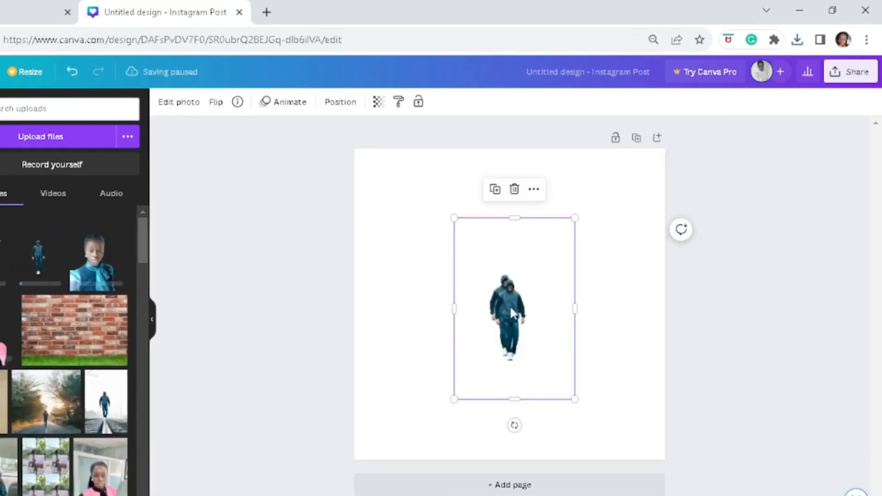
drag(511, 309, 515, 321)
click(422, 237)
click(499, 313)
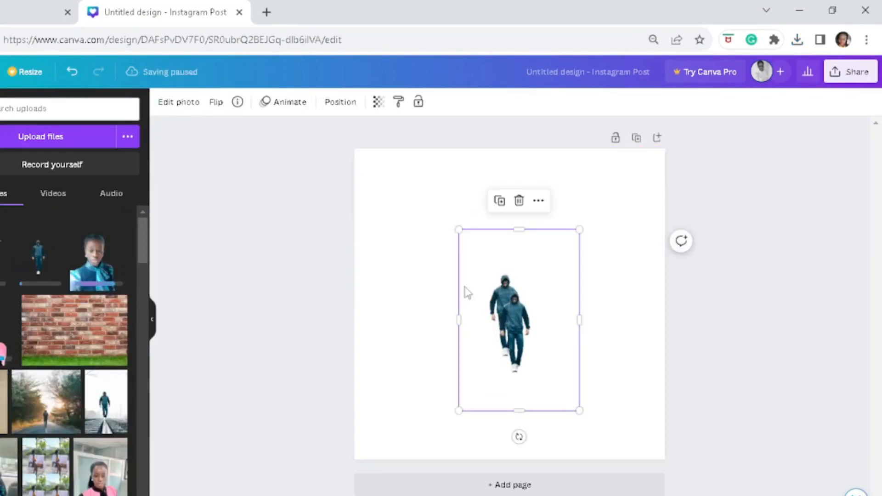
key(Delete)
click(505, 307)
key(Delete)
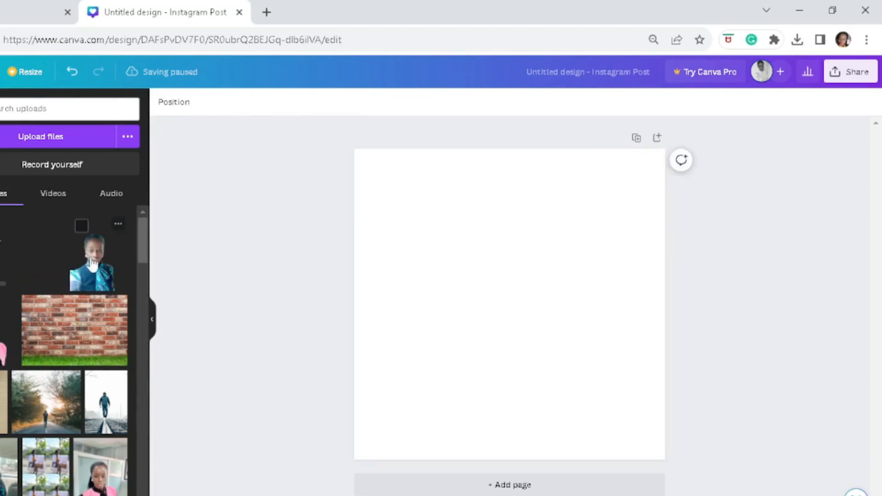
- Place the portrait cutout on the blank page and add copies to make three overlapping portraits arranged diagonally
double_click(91, 266)
drag(518, 364, 522, 370)
key(ctrl+v)
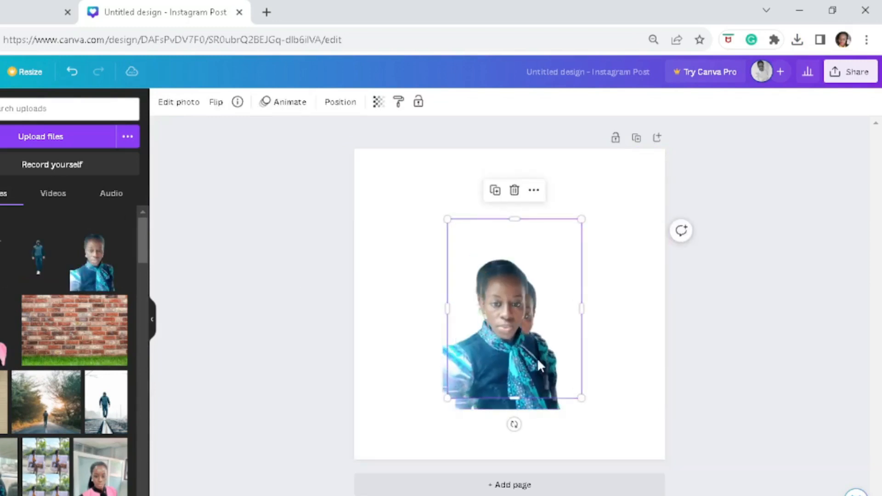
drag(537, 358, 565, 395)
click(429, 235)
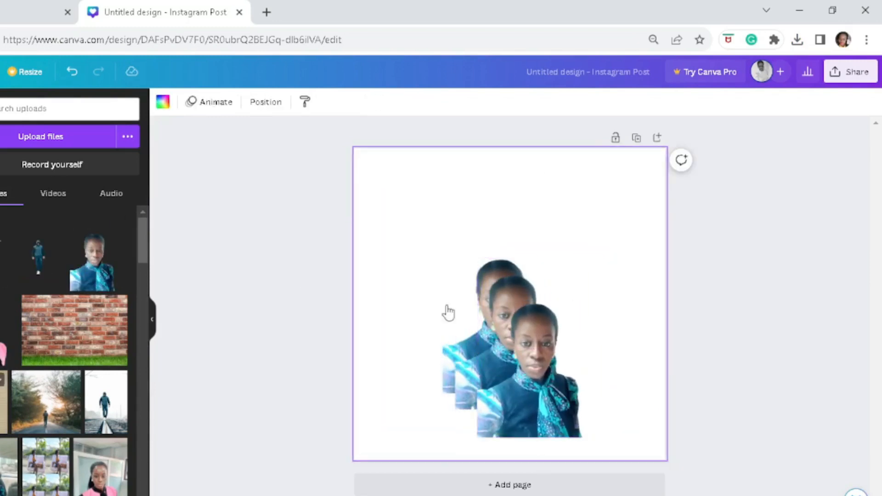
- Add the photo of small white flowers on lined paper and set it as the page background
drag(486, 280, 483, 275)
right_click(483, 276)
click(524, 495)
- Spread the three portrait cutouts side by side along the lower edge of the page
drag(563, 398, 654, 420)
click(509, 359)
drag(509, 359, 518, 412)
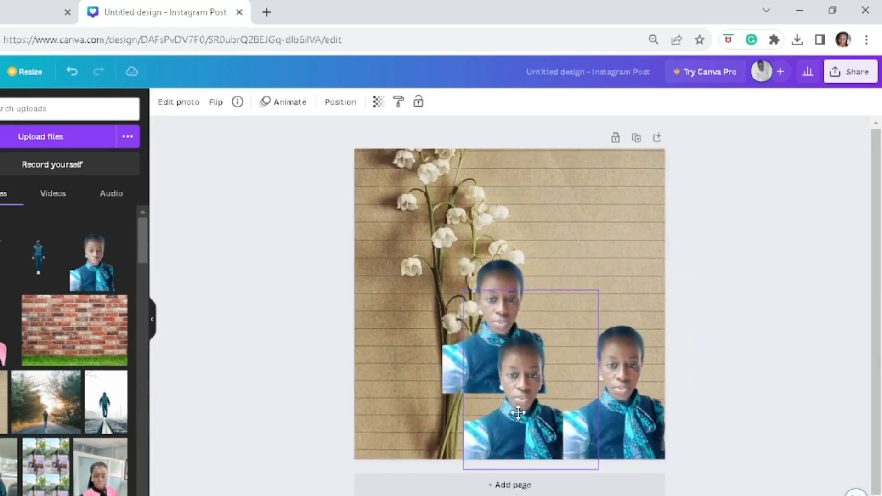
click(496, 273)
drag(496, 274, 410, 365)
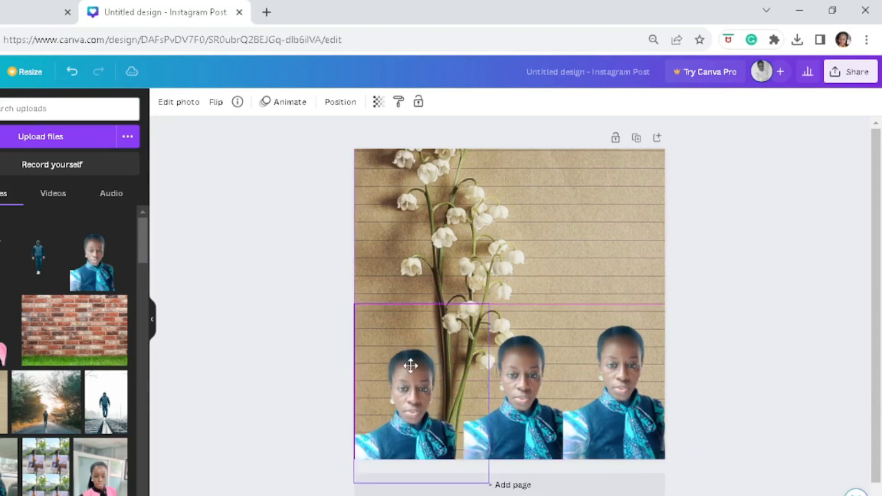
- Shift the middle and right portraits closer to the left one and enlarge the portraits, sizing the left one about 480 × 640
drag(522, 388, 506, 396)
drag(620, 391, 604, 396)
drag(681, 286, 696, 263)
click(517, 382)
drag(581, 298, 584, 288)
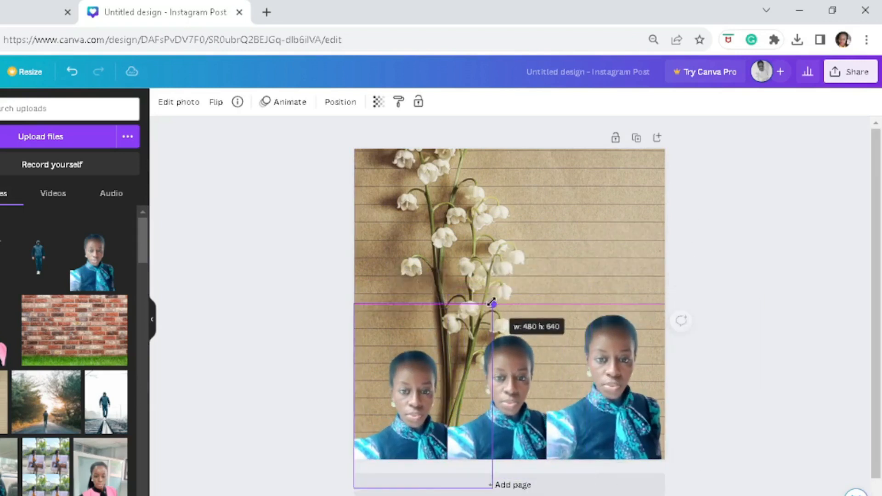
- Apply the Belvedere filter to the middle portrait and the Bali filter to the left portrait
click(622, 356)
click(179, 103)
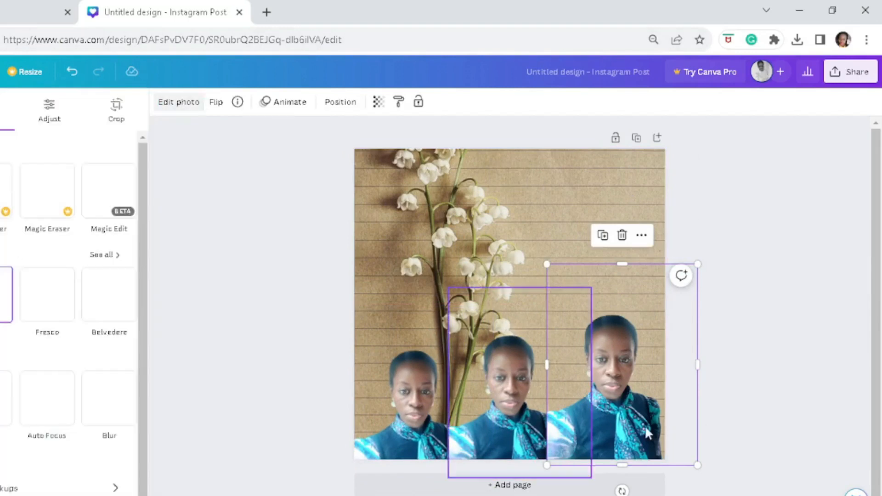
drag(655, 495, 661, 495)
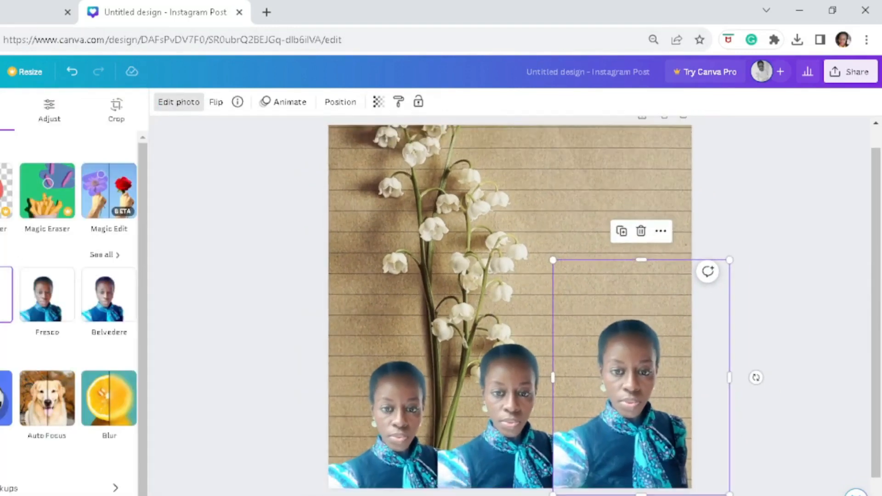
click(528, 398)
click(366, 401)
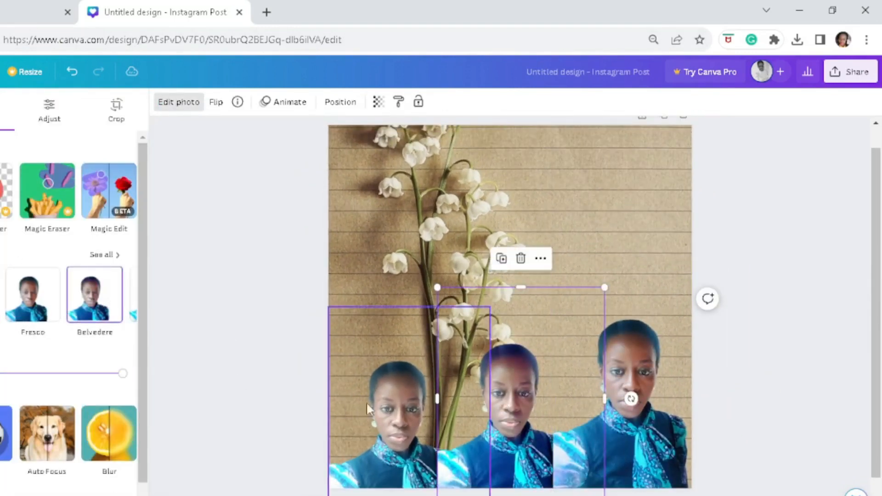
click(102, 255)
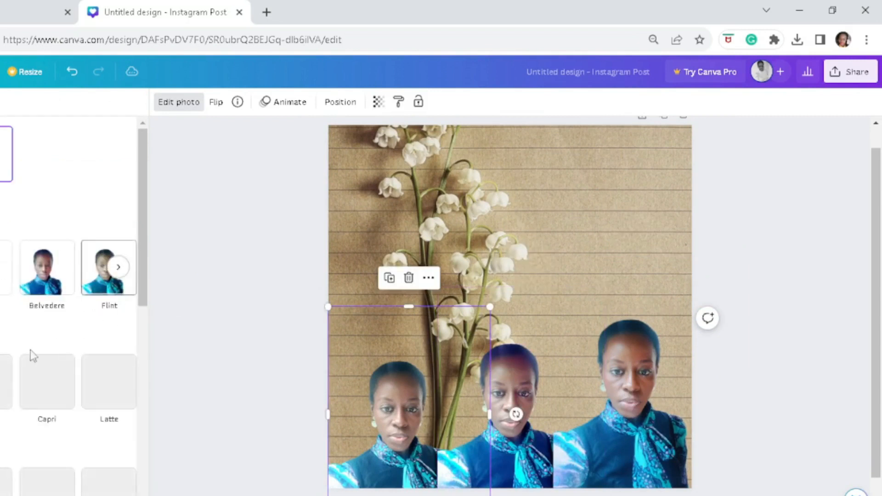
scroll(32, 322, down, 2)
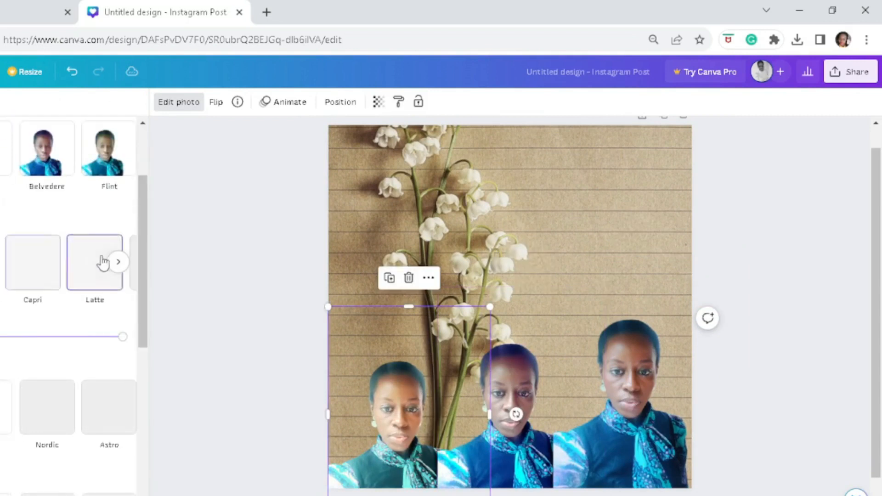
scroll(94, 262, down, 4)
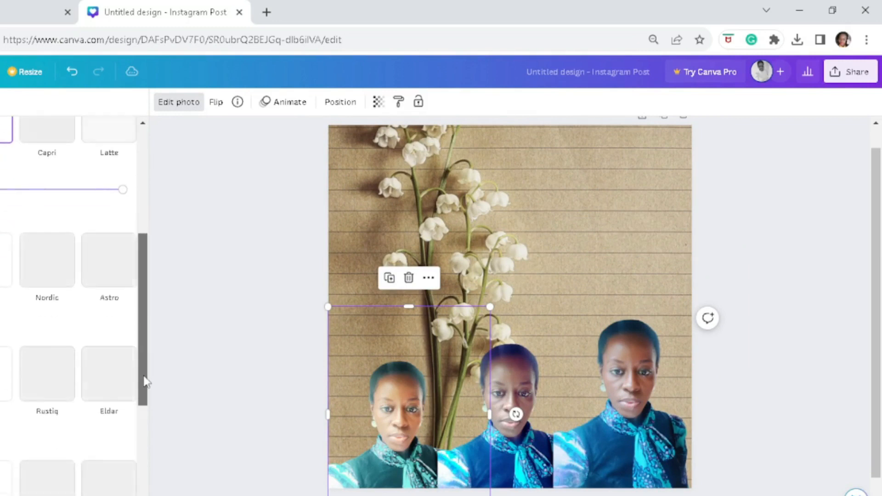
- Apply the Belvedere filter to the right portrait and the Eldar filter to the middle portrait
click(616, 402)
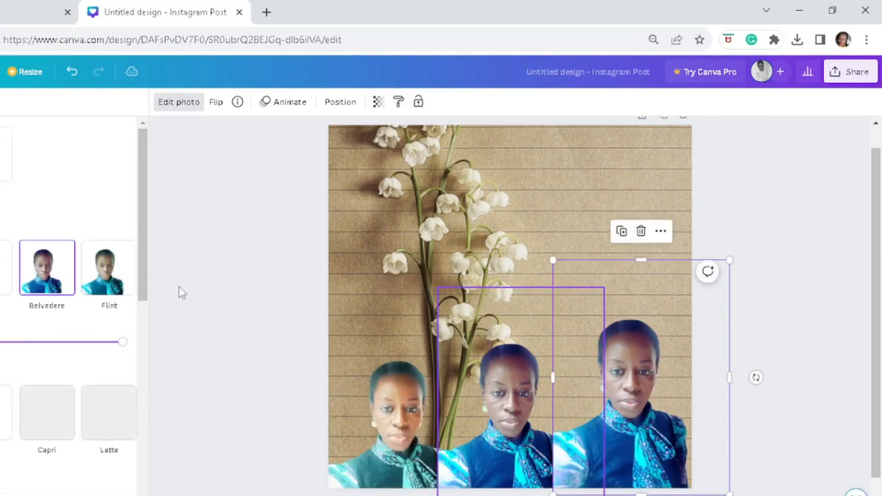
drag(144, 238, 142, 361)
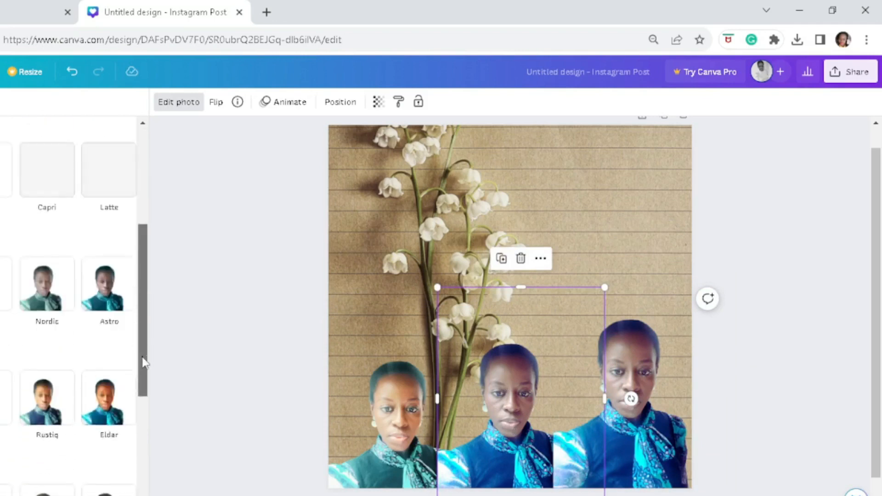
click(102, 304)
click(613, 388)
click(503, 391)
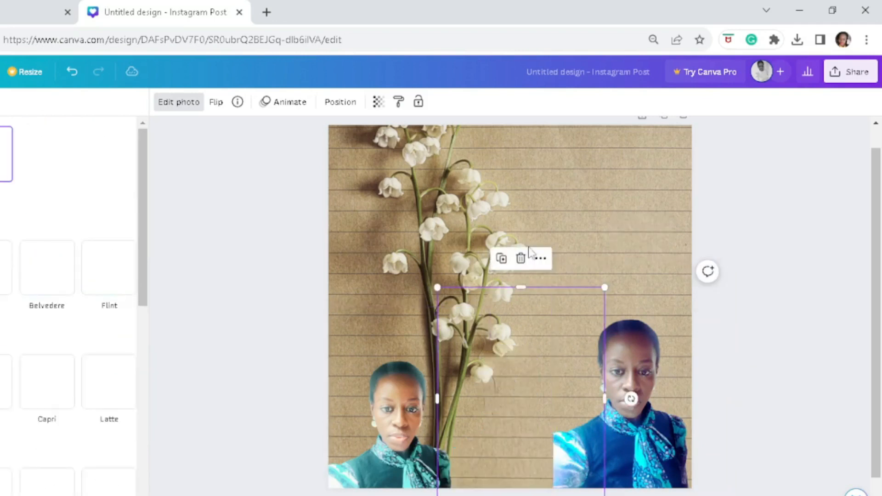
- Review the image adjustment settings available for the left portrait
click(652, 342)
click(399, 396)
click(179, 102)
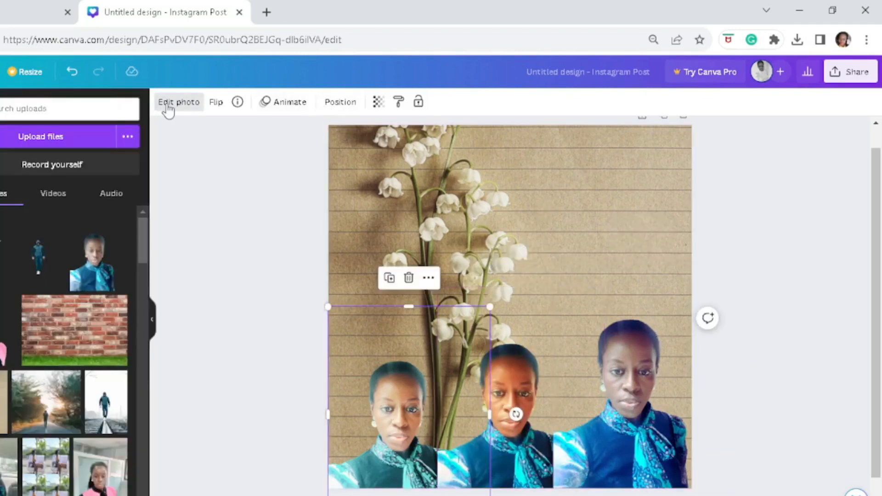
click(168, 106)
click(51, 119)
drag(144, 199, 142, 333)
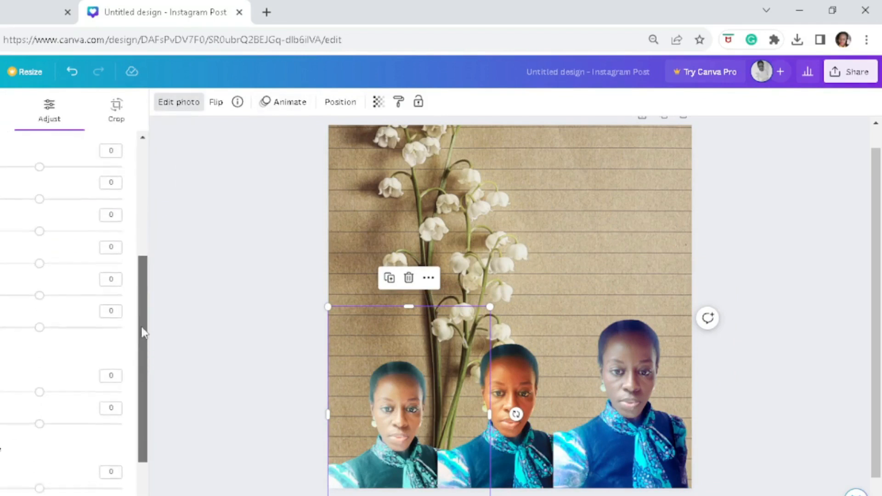
drag(139, 252, 126, 138)
- Apply a soft shadow effect to the left portrait and try a different shadow colour
click(3, 115)
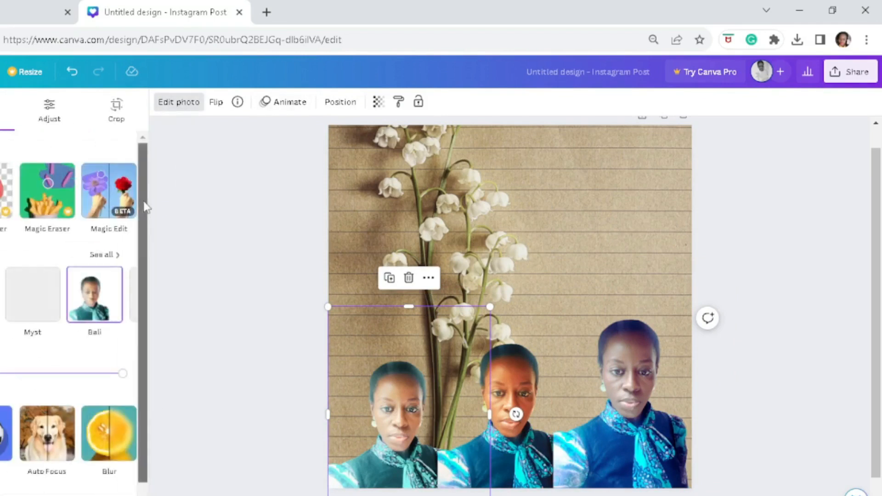
drag(144, 202, 140, 257)
click(4, 359)
click(2, 251)
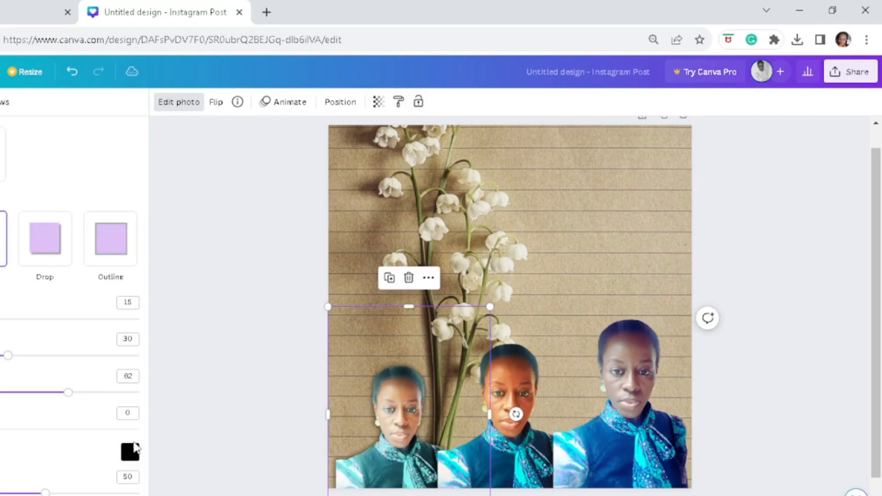
click(134, 444)
click(194, 311)
click(3, 441)
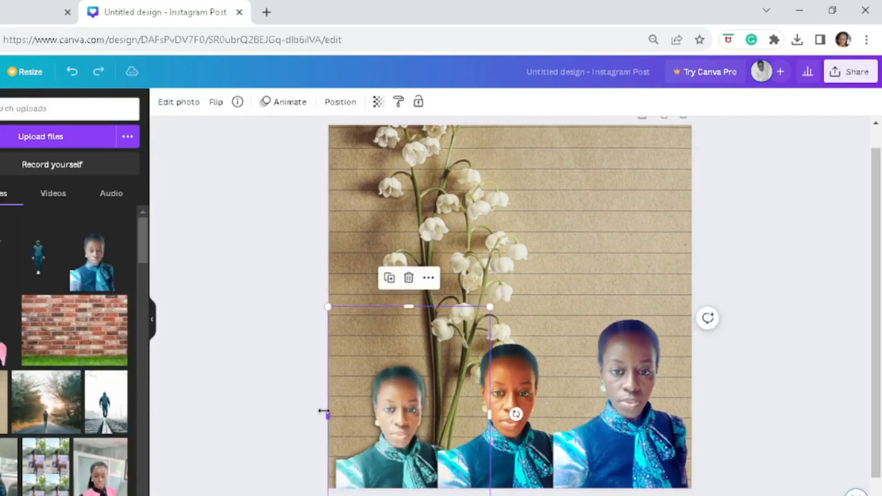
- Enlarge the left, middle and right portraits from their side edges so they fill the lower part of the page
drag(322, 414, 301, 414)
click(599, 409)
drag(604, 399, 627, 398)
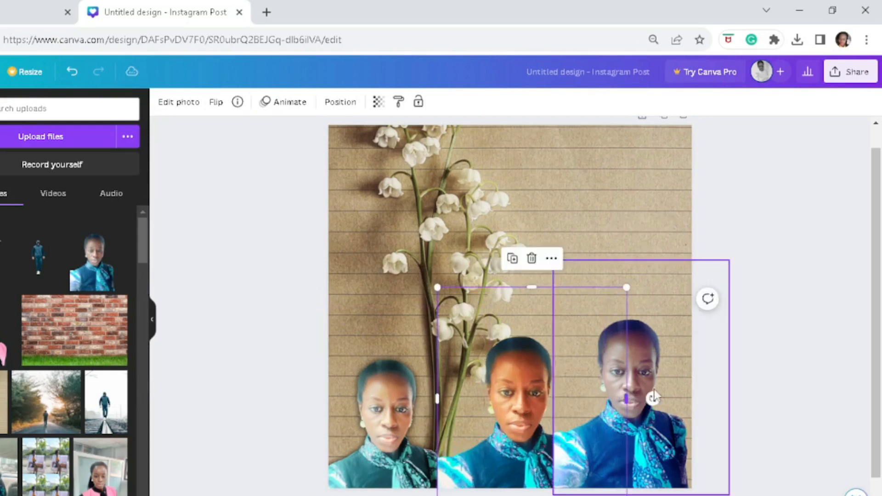
click(654, 390)
drag(729, 378, 745, 374)
click(585, 223)
click(397, 404)
click(583, 222)
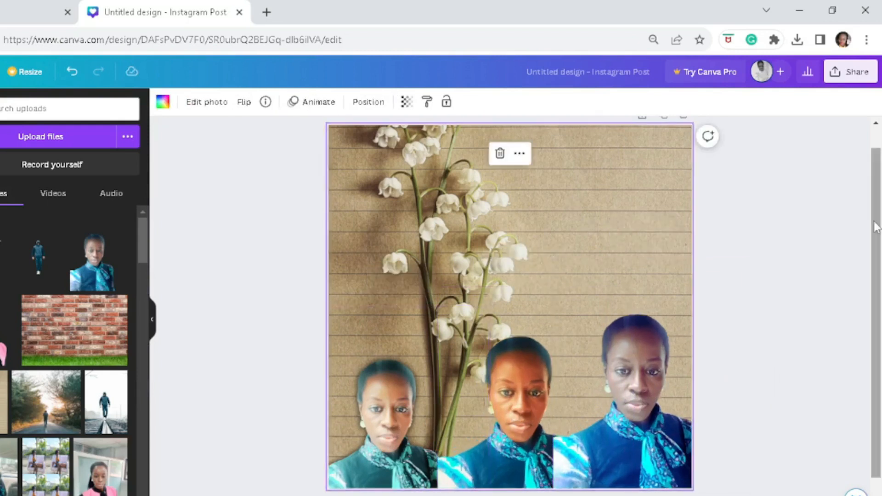
- Add a second page, place the leaping dancer cutout on it and enlarge the cutout
drag(876, 226, 877, 258)
click(547, 488)
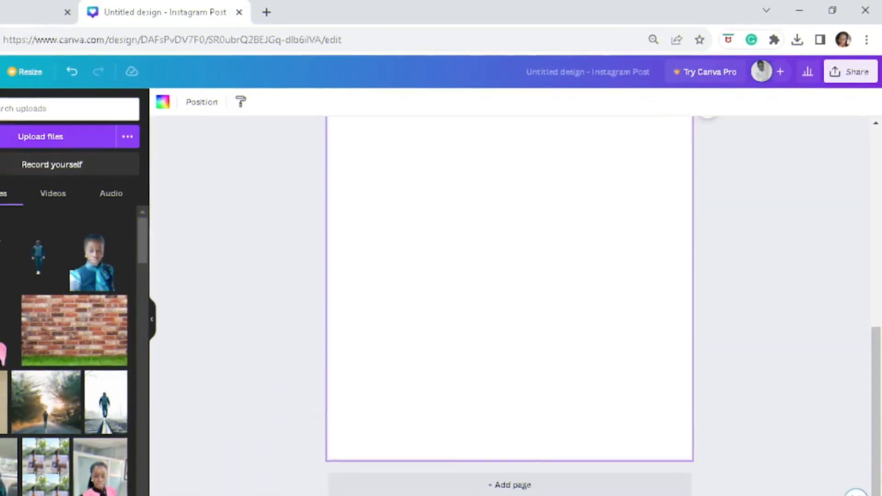
drag(100, 465, 486, 276)
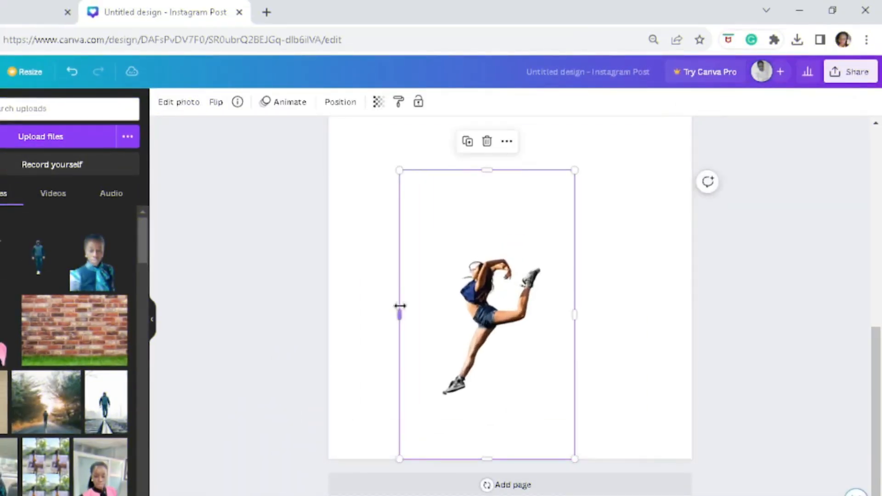
drag(400, 313, 289, 325)
drag(575, 170, 599, 143)
- Add the brick wall and grass photo to page 2 and set it as the background
click(74, 321)
right_click(485, 289)
click(544, 455)
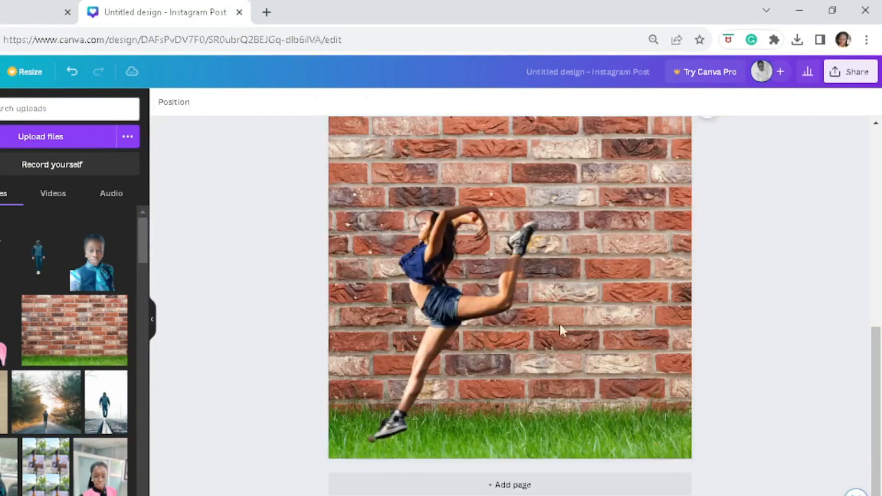
- Enlarge the dancer cutout toward the page's lower-left corner and delete the brick wall background from page 2
click(559, 324)
drag(291, 461, 270, 482)
click(770, 245)
click(641, 257)
key(Delete)
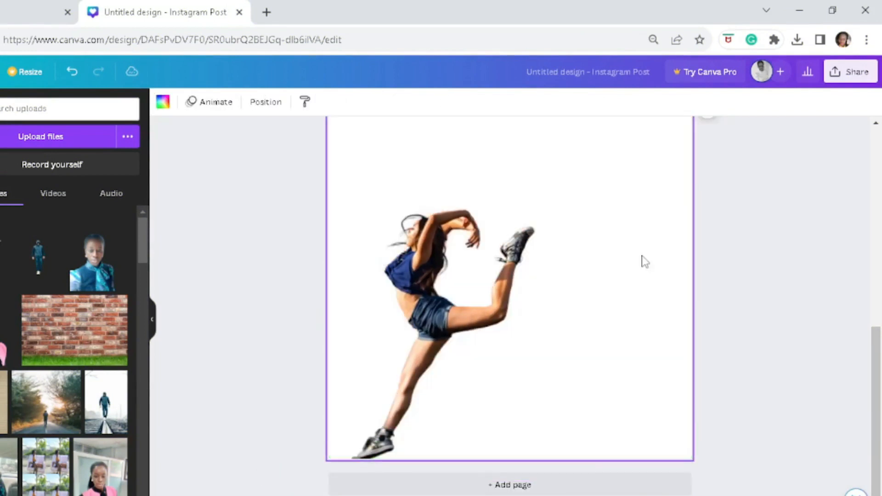
- Try the photo of two grey chairs and a wicker basket as page 2's background and delete it
drag(143, 240, 103, 239)
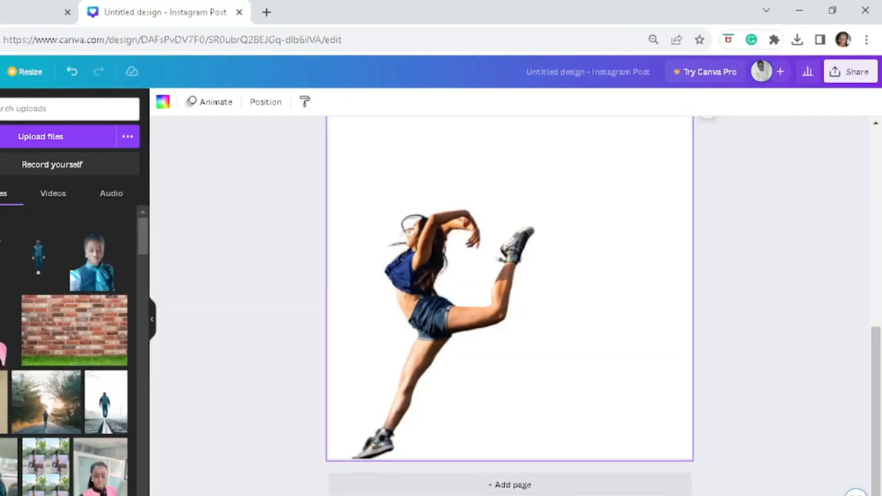
click(1, 367)
scroll(221, 221, up, 1)
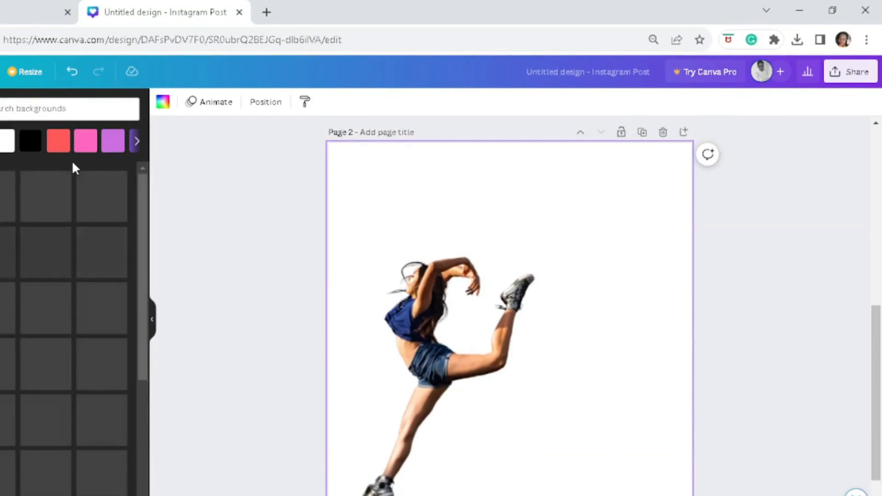
click(102, 317)
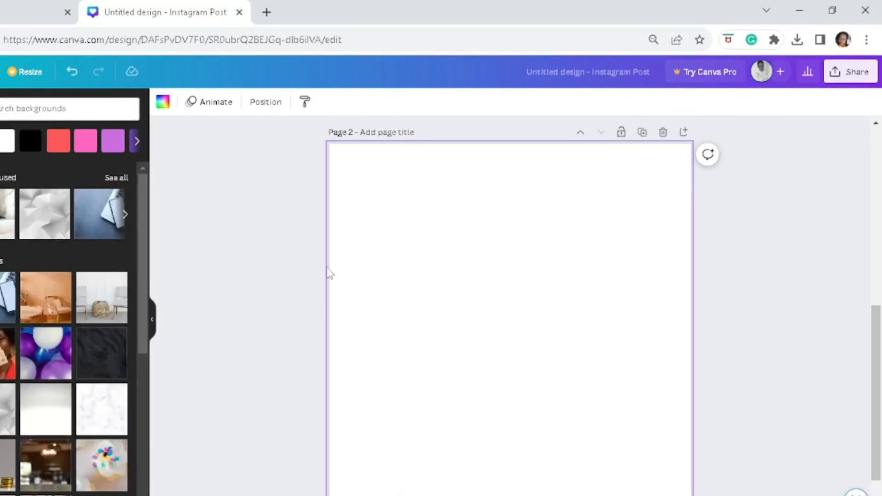
double_click(605, 246)
drag(605, 246, 687, 244)
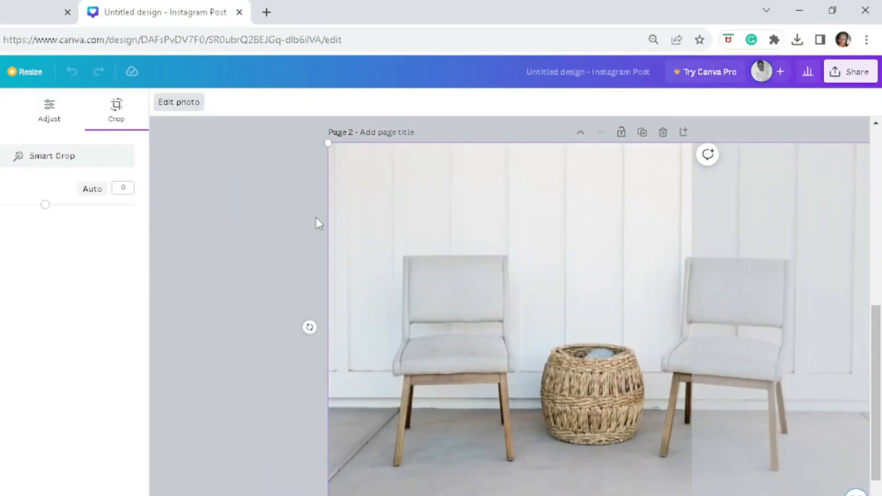
click(316, 218)
key(Delete)
- Search the backgrounds for "street", refine the search to a night street and browse the photos
drag(144, 262, 141, 469)
click(15, 107)
text(street)
key(Return)
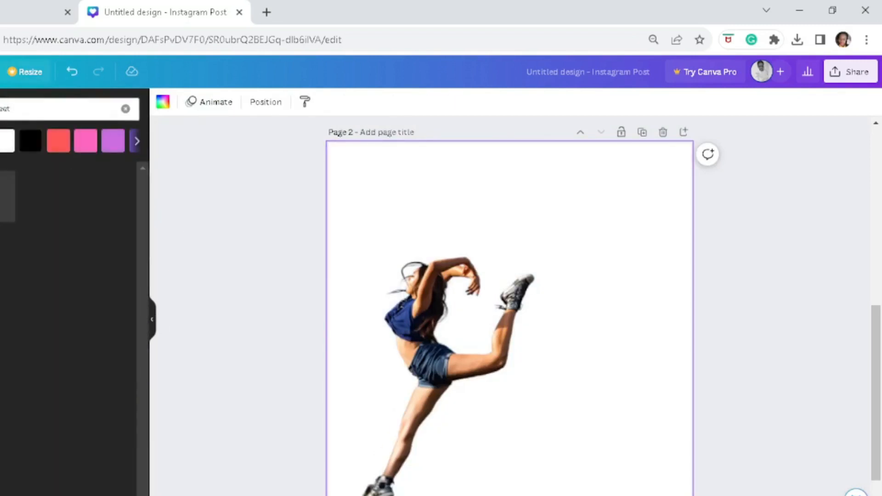
double_click(2, 109)
click(21, 299)
drag(144, 295, 161, 371)
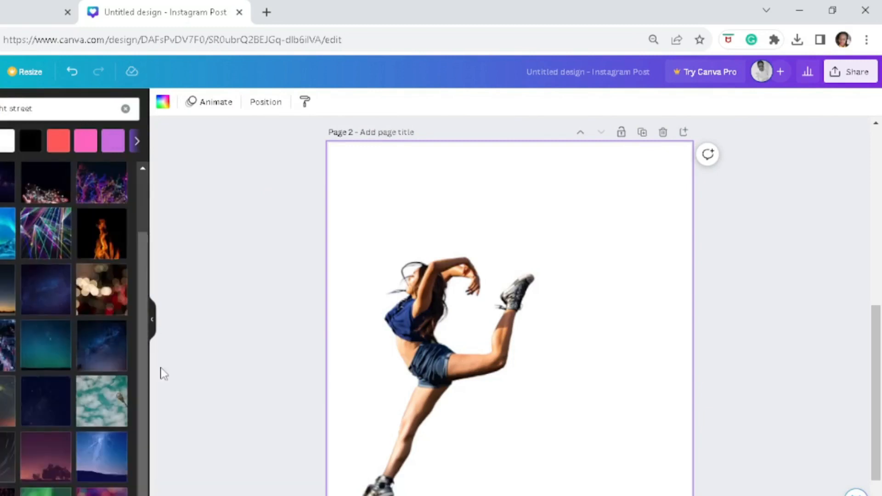
- Set the green sports field photo as page 2's background and move the dancer cutout up to the middle of the field
click(126, 109)
drag(144, 303, 143, 399)
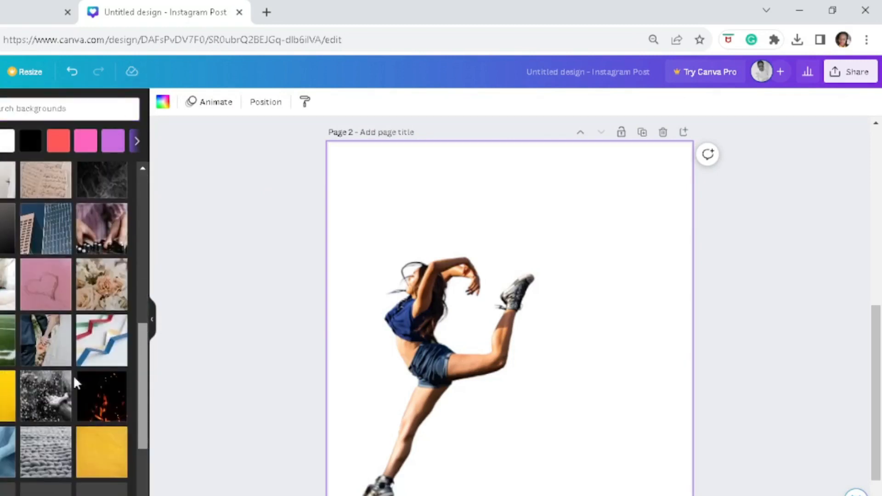
click(6, 344)
drag(432, 354, 505, 268)
key(ctrl+minus)
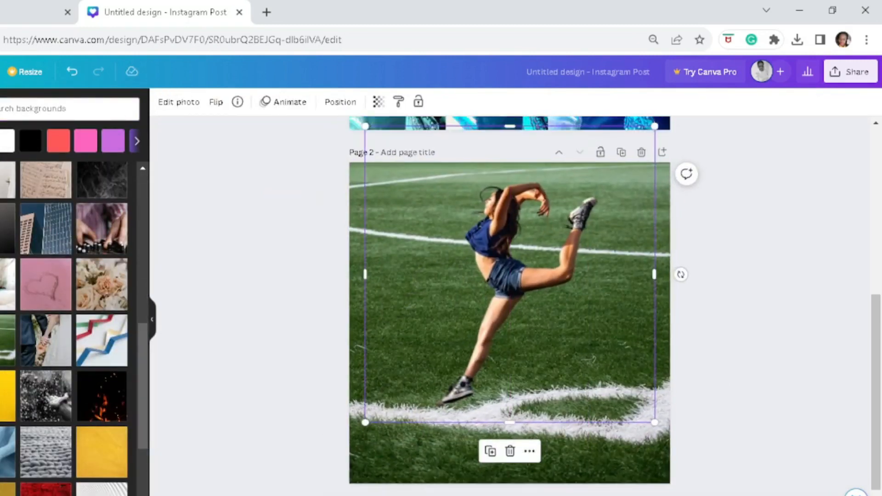
- Apply a Drop shadow to the dancer cutout and raise the shadow's intensity to its maximum
click(179, 102)
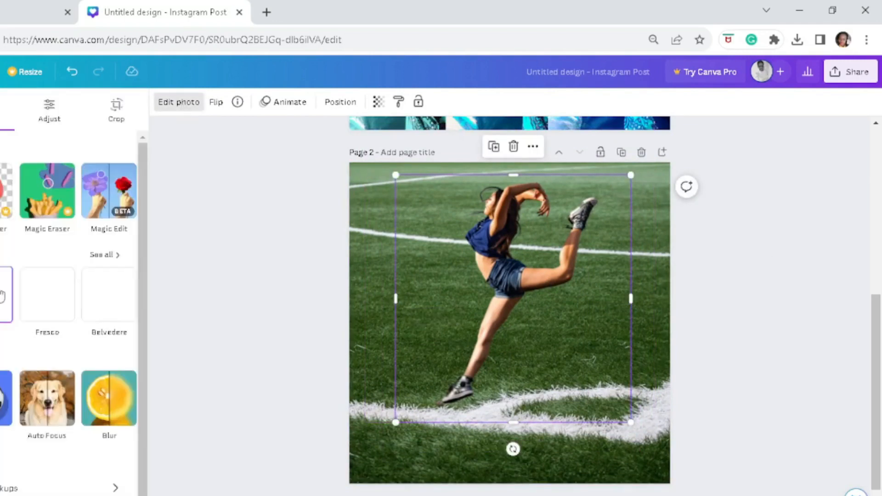
click(96, 294)
click(67, 266)
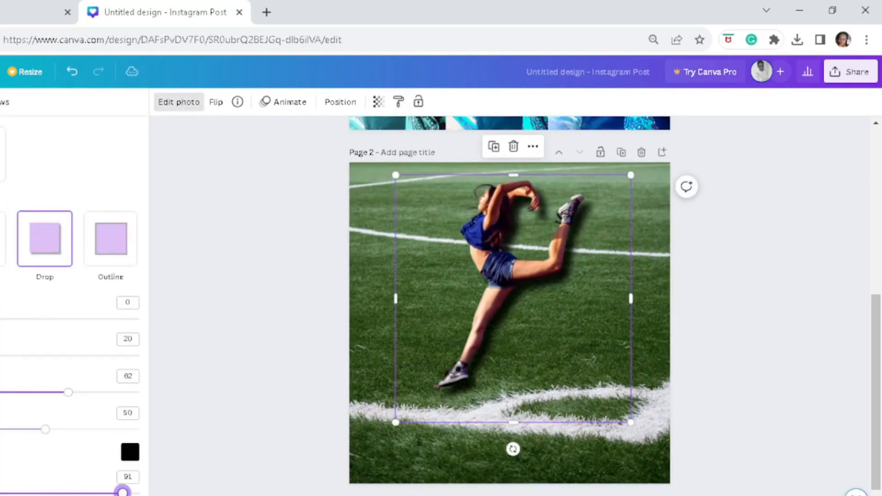
drag(122, 493, 139, 493)
- Apply an Outline shadow to the sports field background on page 2
click(534, 230)
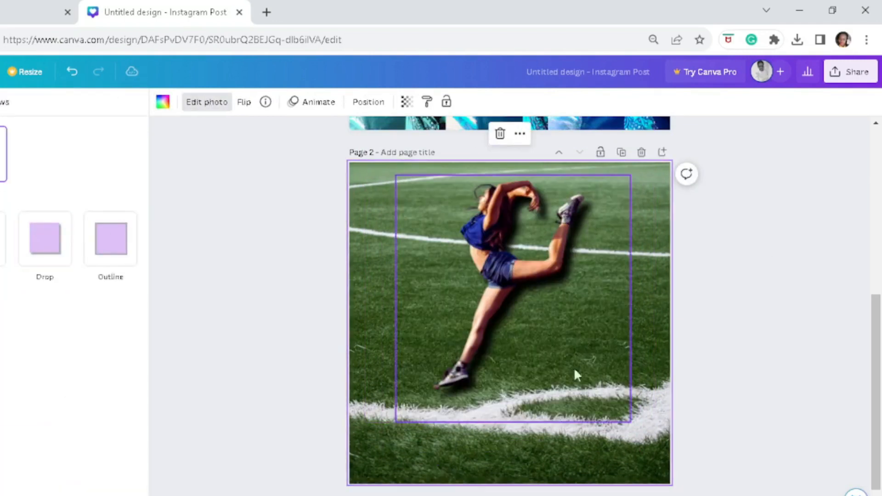
click(112, 257)
click(525, 271)
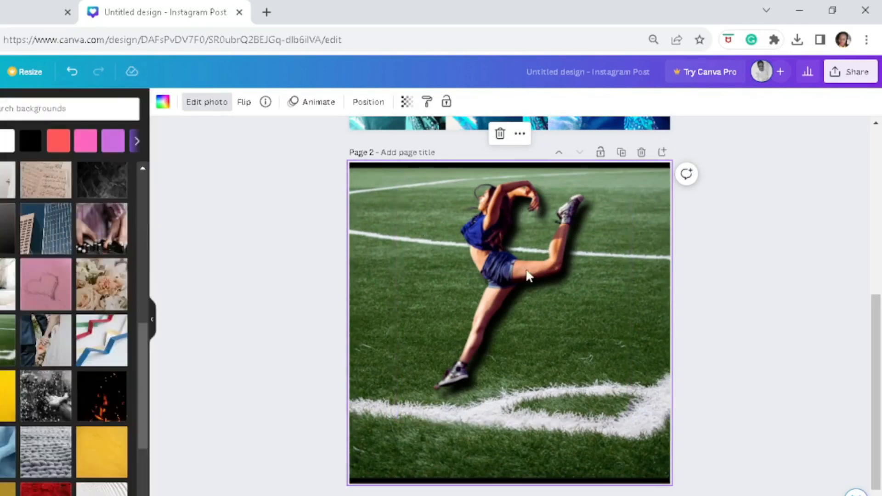
- Search the backgrounds for "park"
click(2, 113)
text(park)
key(Return)
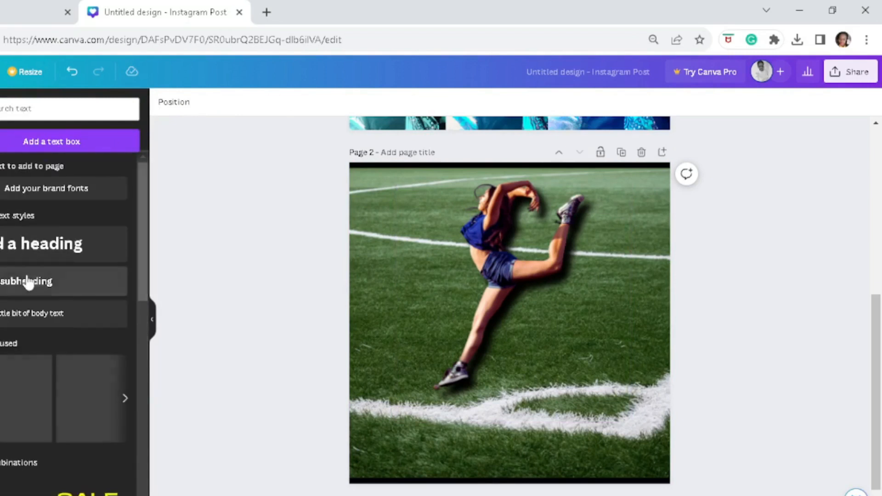
- Add the subheading "DANCING ON THE FIELD" to page 2 and colour it white
click(1, 281)
text(DANCING ON THE FIELD)
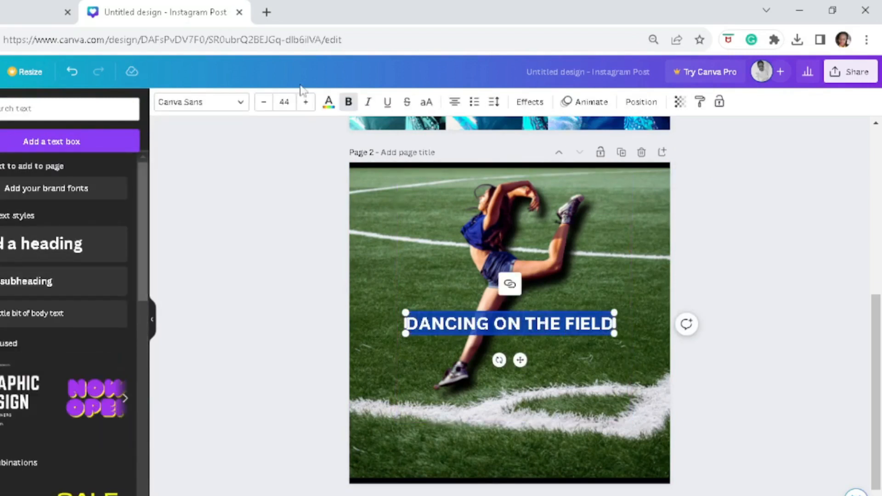
click(328, 102)
click(29, 174)
click(427, 263)
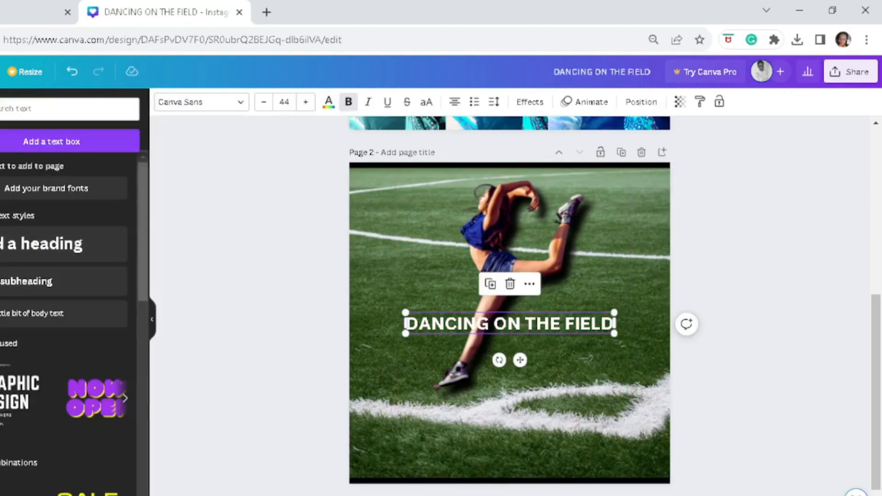
- Try moving the dancer cutout lower on the field and undo the move
click(1, 149)
drag(486, 242, 476, 277)
click(643, 272)
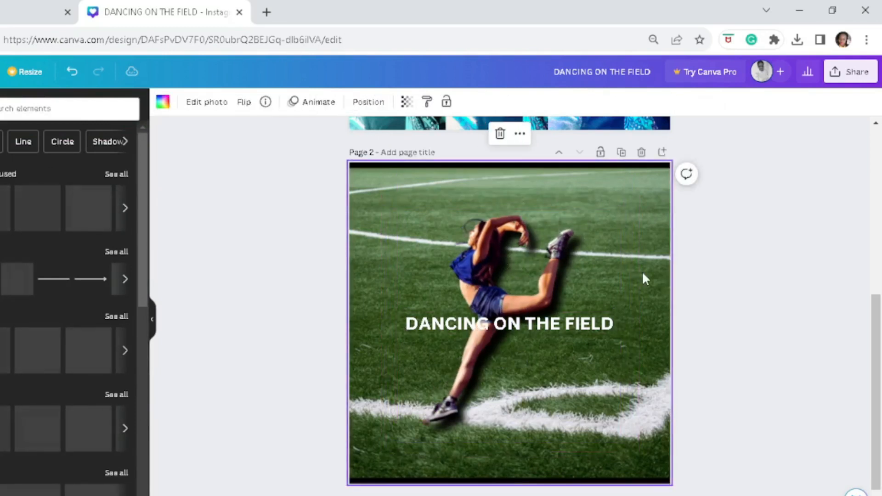
key(ctrl+z)
- Move the "DANCING ON THE FIELD" text below the dancer, near the lower edge of page 2
drag(516, 325, 504, 456)
click(529, 304)
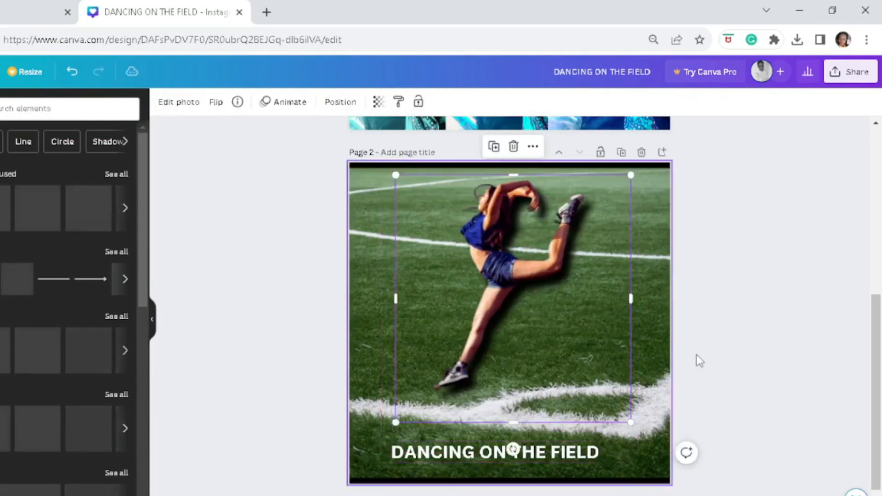
click(565, 454)
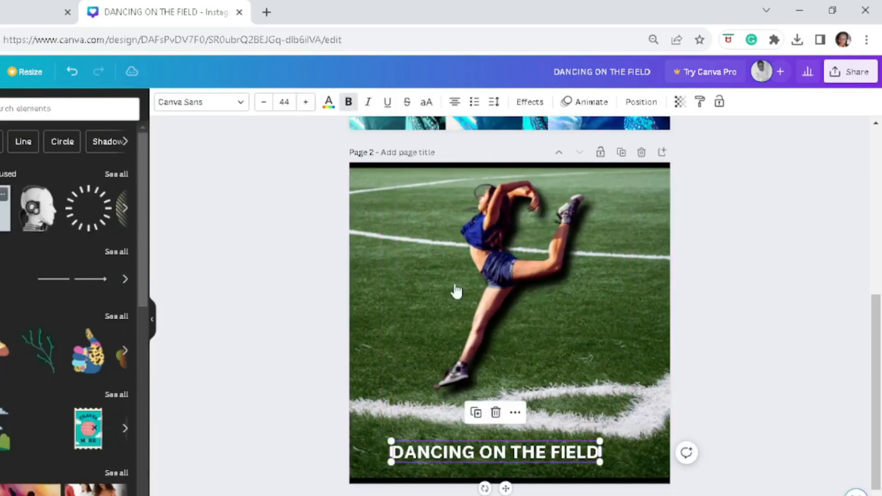
- Add a rectangle behind the "DANCING ON THE FIELD" text, colour it red and widen it to span the text
key(r)
drag(497, 358, 407, 448)
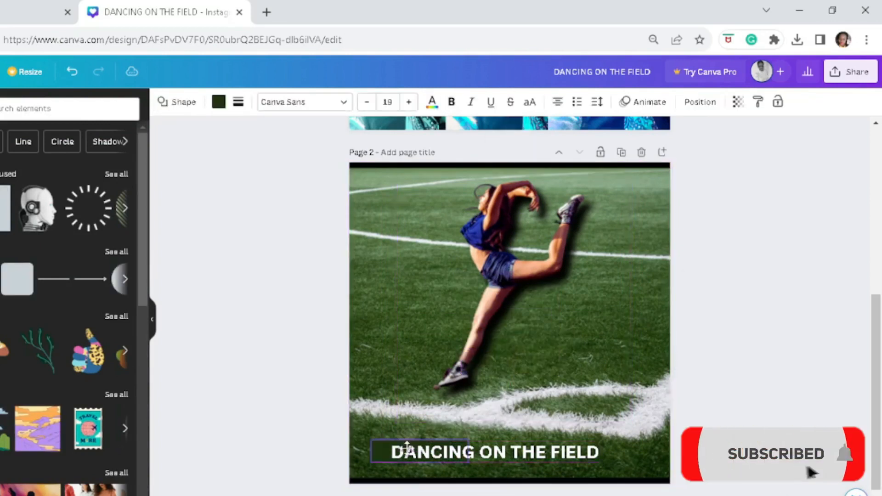
click(219, 105)
click(3, 444)
drag(478, 453, 607, 453)
- Change the font of the "DANCING ON THE FIELD" text to Brick Sans
click(525, 455)
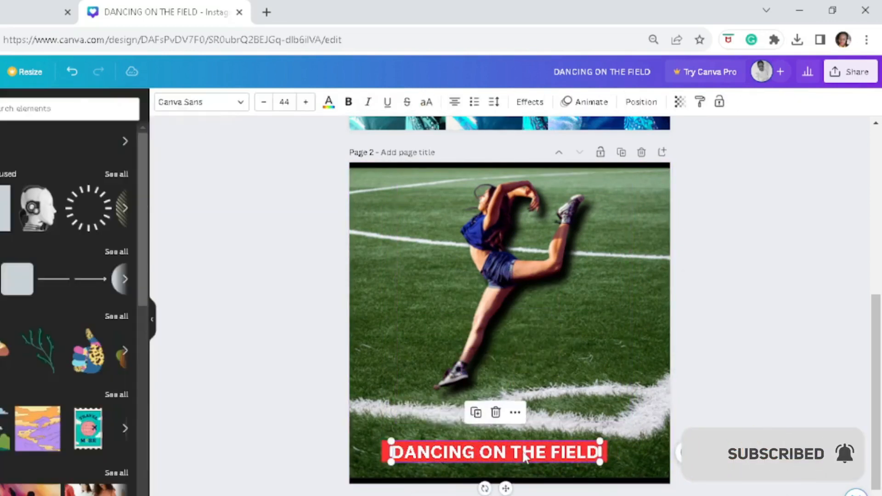
click(241, 104)
click(527, 452)
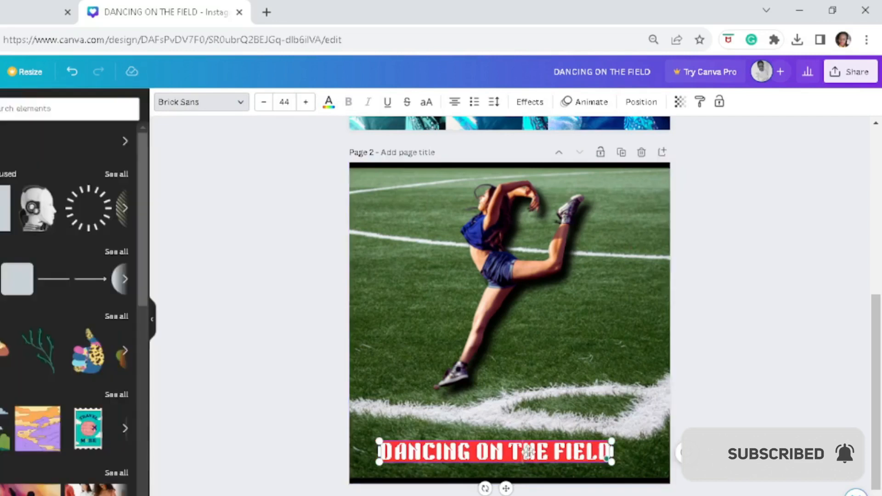
click(289, 378)
- Add the radial dashes graphic at the upper-left corner of page 2 and colour it white
click(82, 216)
drag(485, 304, 289, 165)
click(162, 102)
click(60, 170)
key(Escape)
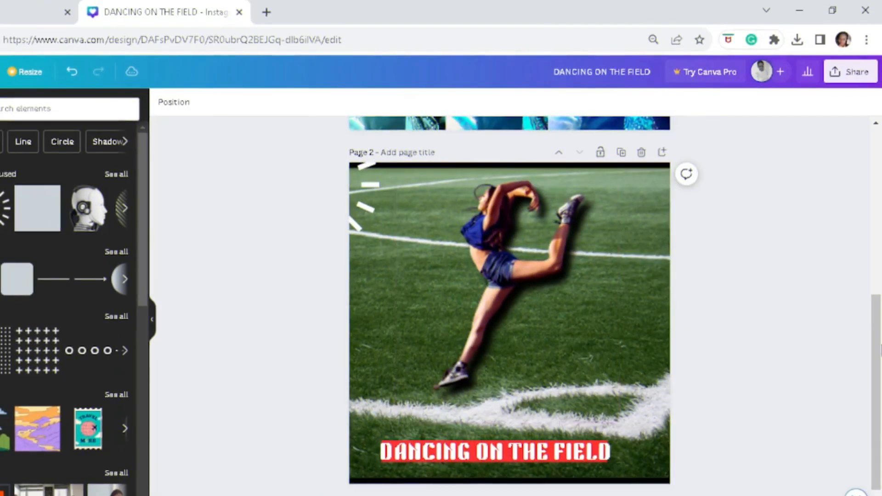
- Add a third page and place the walking hooded man cutout on it
scroll(563, 486, down, 1)
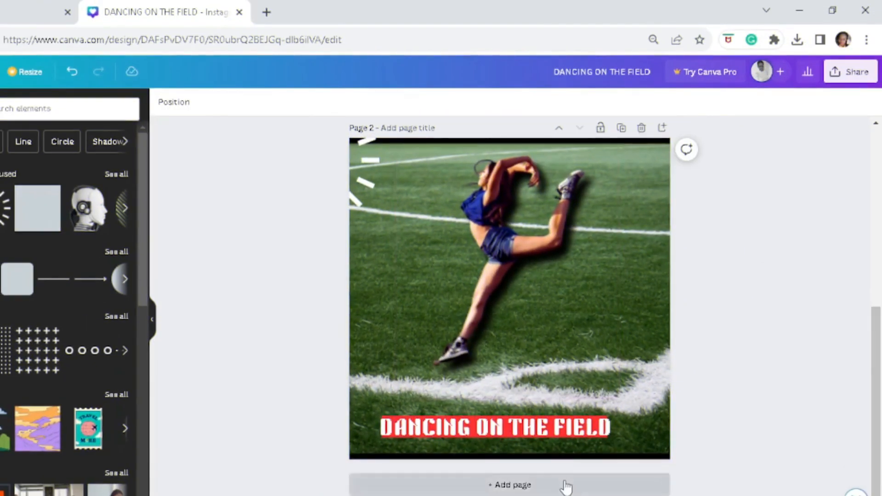
click(563, 487)
click(38, 267)
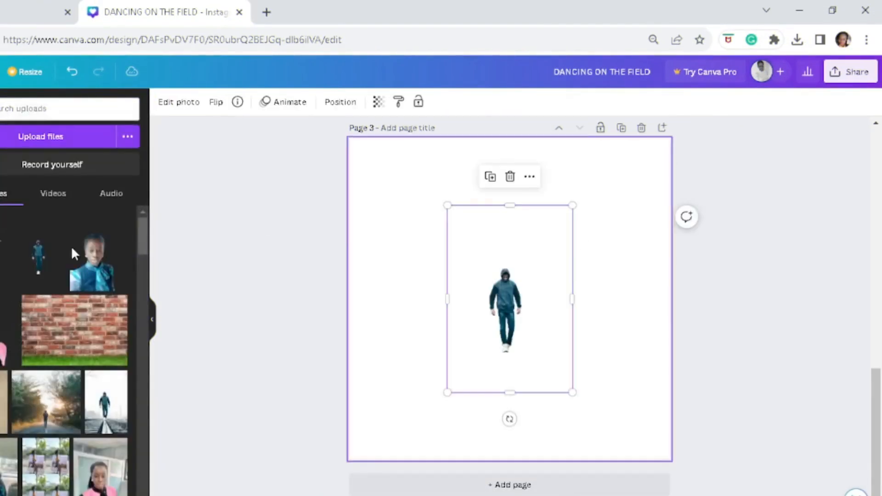
- Duplicate the hooded man cutout twice so three staggered figures stand on page 3
right_click(532, 276)
click(573, 323)
right_click(510, 290)
click(599, 317)
- Enlarge the front hooded man cutout from its lower-right corner
click(515, 306)
drag(582, 402, 636, 483)
click(429, 210)
click(497, 210)
drag(595, 413, 598, 428)
click(428, 358)
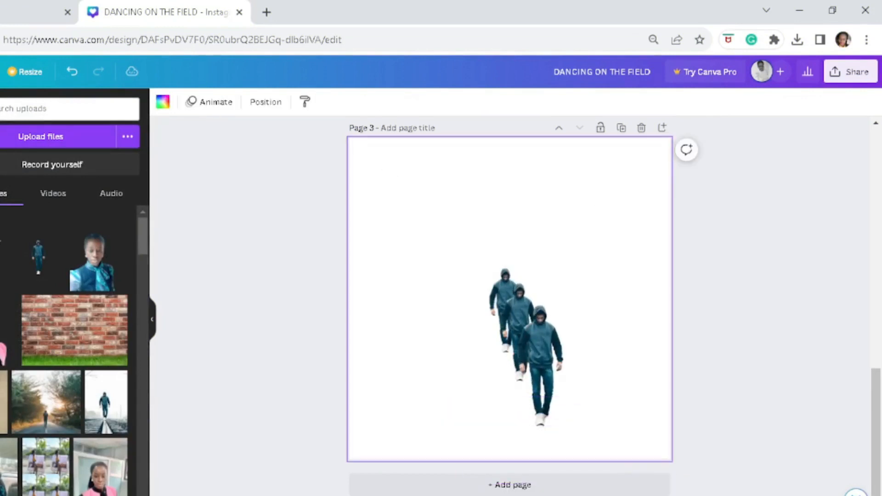
- Search the elements for "BOOK" and choose the book cover suggestion
click(28, 109)
text(BOOK)
key(Return)
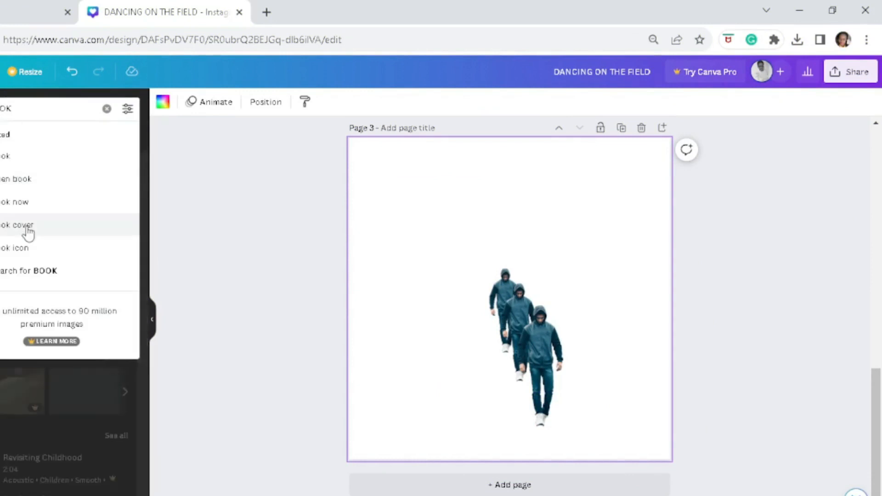
click(27, 229)
- Add the heading "WALK WALK WALK" above the figures on page 3
click(0, 194)
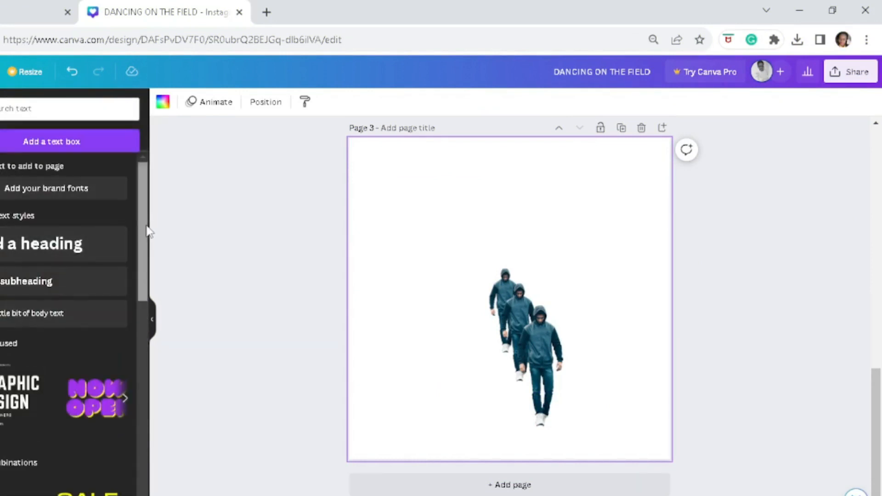
mouse_move(147, 226)
mouse_down()
mouse_move(147, 363)
mouse_move(147, 220)
mouse_up()
click(69, 244)
drag(501, 281, 501, 171)
double_click(501, 171)
text(WALK WALK WALK)
- Change the "WALK WALK WALK" heading's font to Archivo Black
click(201, 101)
click(22, 435)
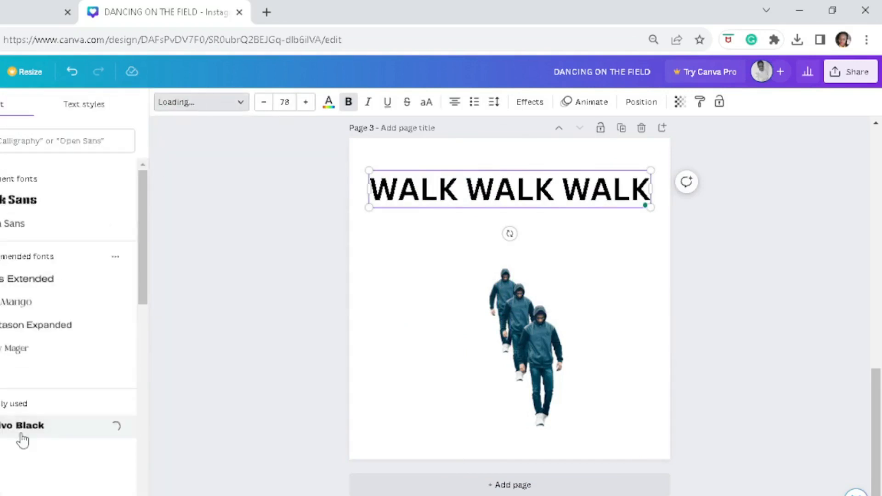
click(303, 247)
- Try enlarging the front hooded man cutout from its upper-left corner and undo the change
click(466, 258)
drag(456, 215, 440, 190)
key(ctrl+z)
click(414, 269)
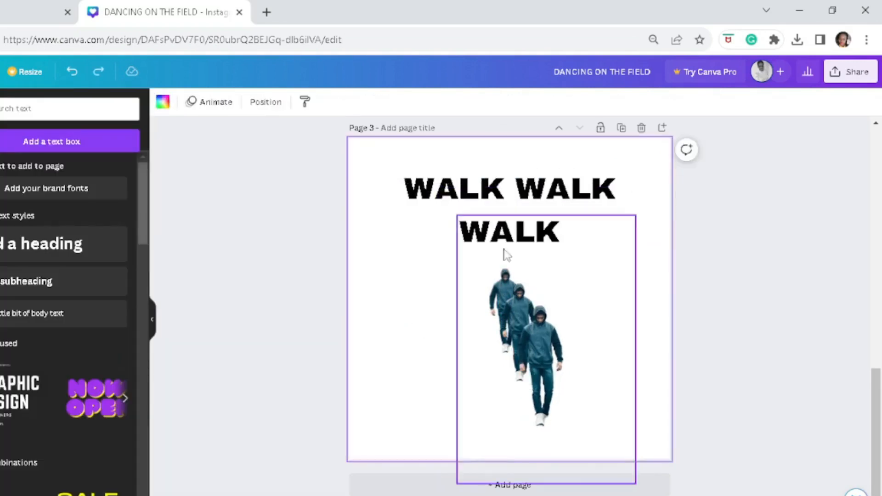
- Move the "WALK WALK WALK" heading up to the upper edge of page 3
click(477, 224)
drag(496, 234, 339, 70)
key(ctrl+z)
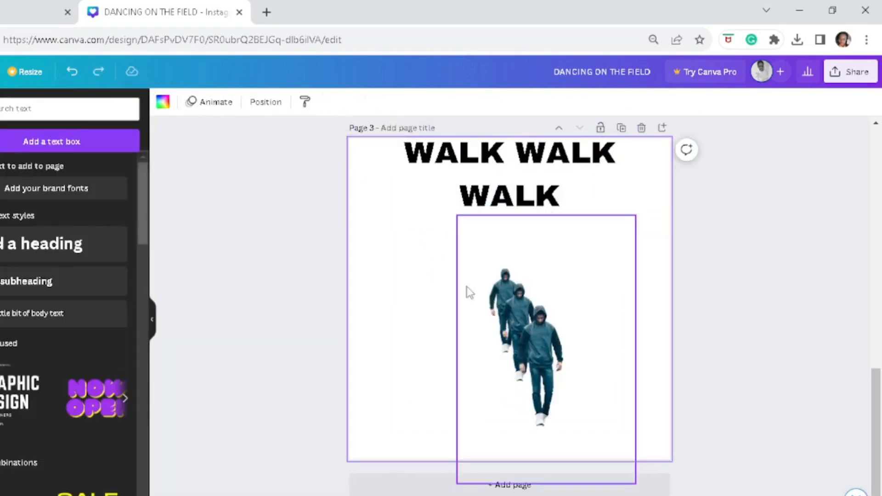
- Try enlarging the rear hooded man cutout and deleting the front one
click(469, 292)
drag(449, 203, 407, 142)
click(480, 272)
key(Delete)
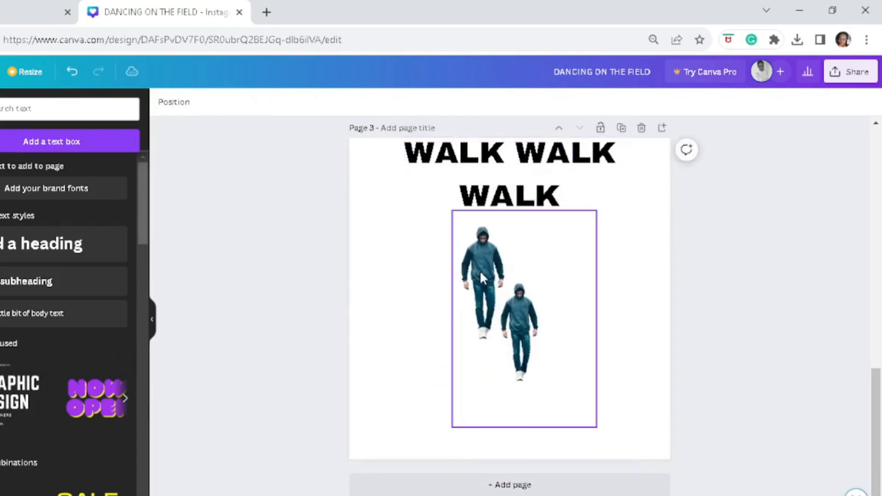
- Enlarge the front hooded man cutout from its lower-right corner so his feet reach the lower page edge
drag(636, 483, 666, 495)
drag(666, 370, 705, 370)
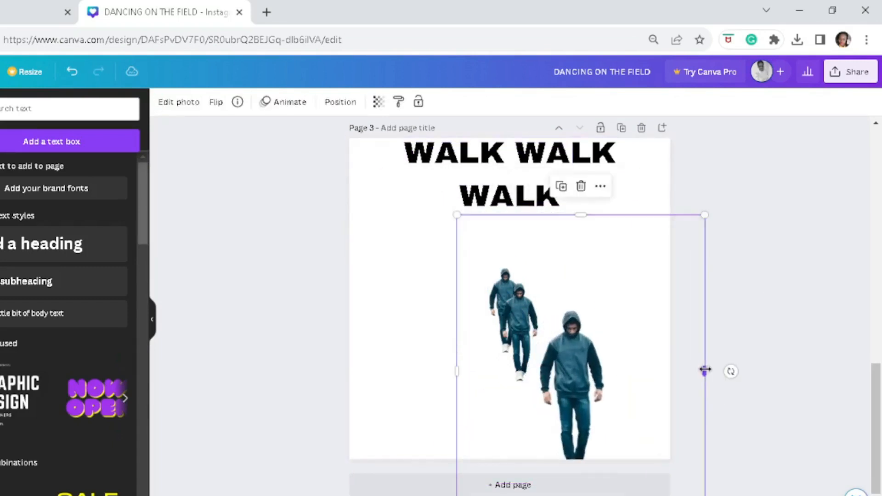
key(ctrl+z)
- Delete the two smaller rear cutouts of the hooded man from page 3
click(445, 279)
click(454, 271)
key(Delete)
- Enlarge the remaining hooded man cutout from its upper-left corner and left side so it fills the page below the heading
click(471, 240)
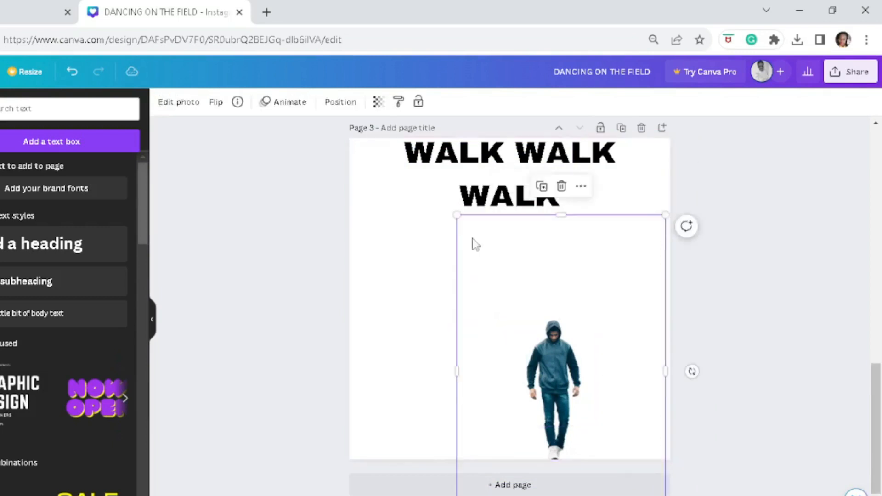
drag(456, 215, 390, 123)
mouse_move(880, 414)
mouse_down()
mouse_move(881, 403)
mouse_move(881, 411)
mouse_up()
click(501, 276)
drag(390, 136, 381, 122)
mouse_move(876, 454)
mouse_down()
mouse_move(877, 333)
mouse_move(877, 465)
mouse_up()
drag(381, 296, 352, 296)
click(280, 295)
- Add a subheading and place it at the hooded man's feet near the lower edge of page 3
click(50, 282)
drag(529, 333, 527, 433)
scroll(555, 219, up, 1)
- Try reducing the font size of the "WALK WALK WALK" heading and undo the change
click(554, 219)
click(264, 105)
click(263, 105)
key(ctrl+z)
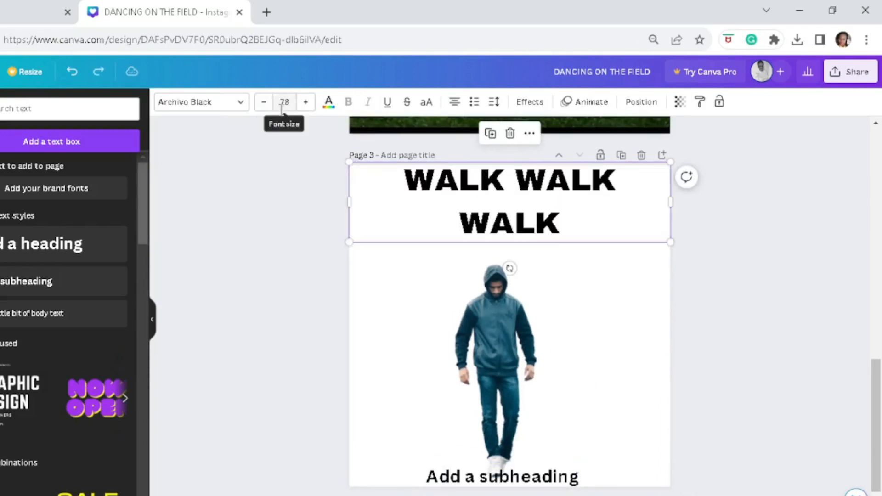
- Replace the subheading at the man's feet with the author's name, set in the Charm font at size 36
double_click(533, 478)
key(BackSpace)
text(By)
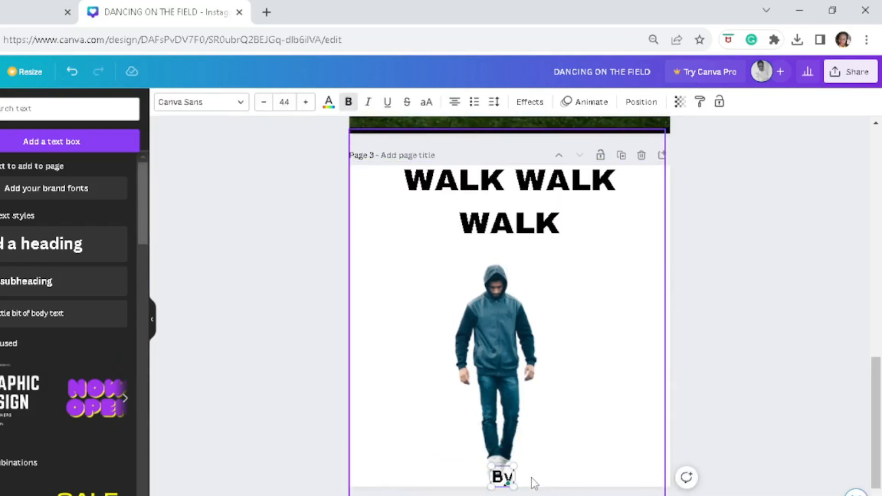
key(BackSpace)
key(BackSpace)
text(Adeda)
key(BackSpace)
key(BackSpace)
key(BackSpace)
key(BackSpace)
key(BackSpace)
text(Paul Walk)
click(264, 101)
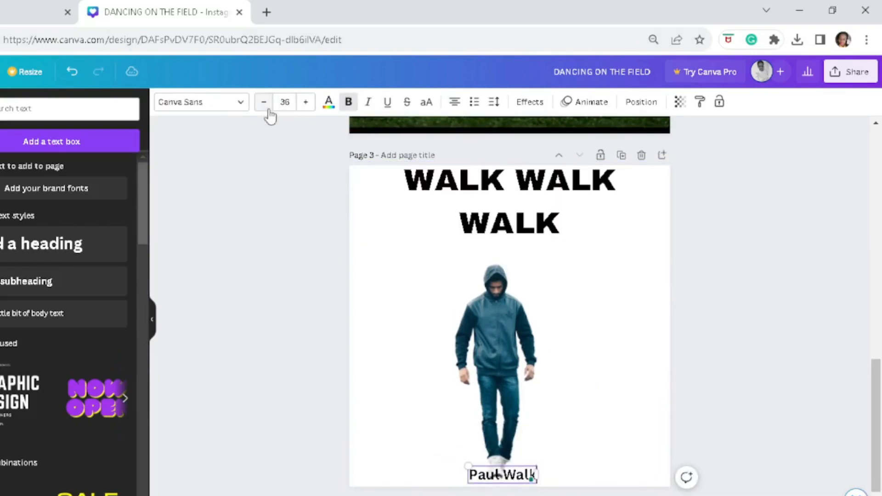
click(198, 102)
click(488, 388)
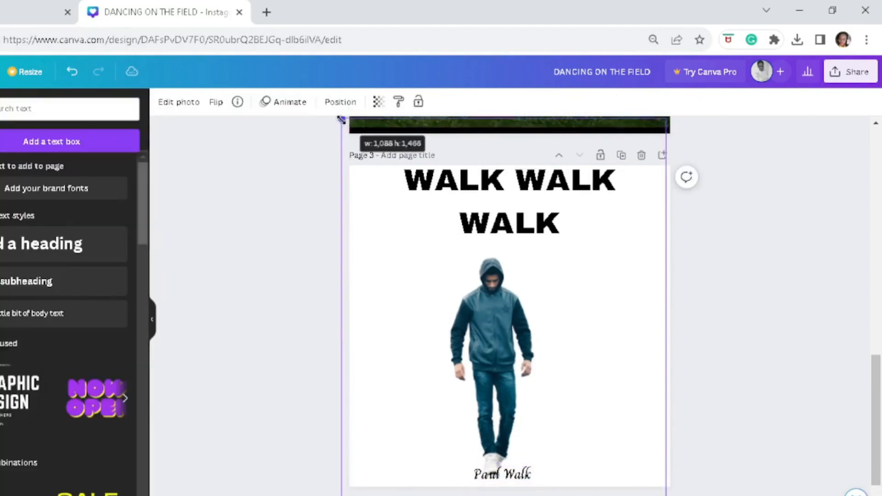
- Look through the element results by category, including photos, shapes and audio, for something to add to page 3
click(11, 109)
click(54, 160)
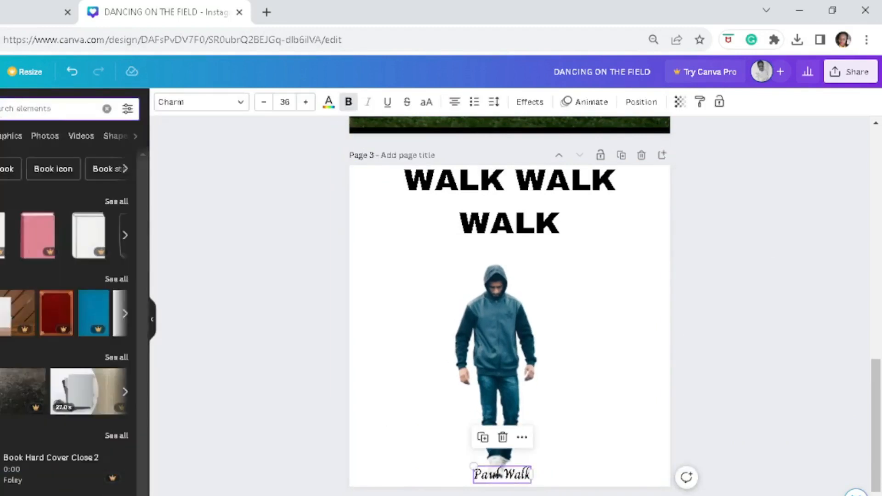
click(13, 137)
click(51, 138)
click(83, 137)
click(88, 138)
click(87, 138)
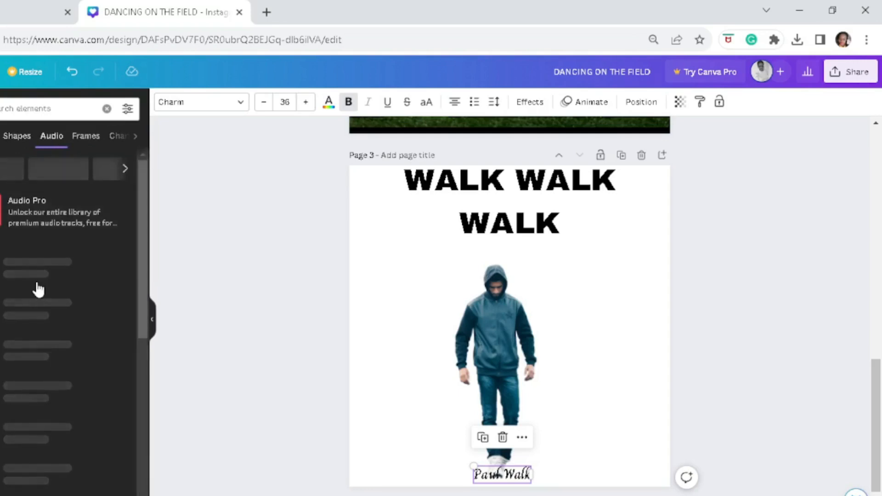
click(19, 138)
- Clear the element search and place a dark teal circle behind the author's name, partly over the page's lower edge
click(107, 109)
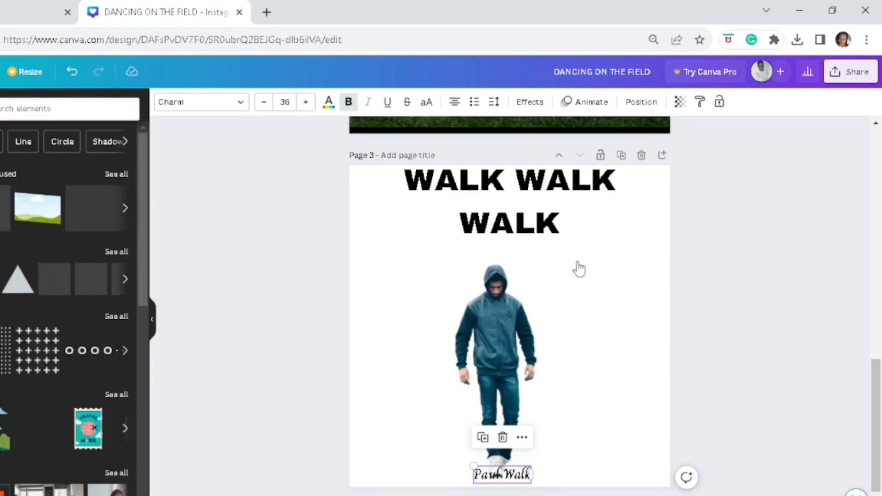
click(1, 279)
drag(510, 327, 503, 495)
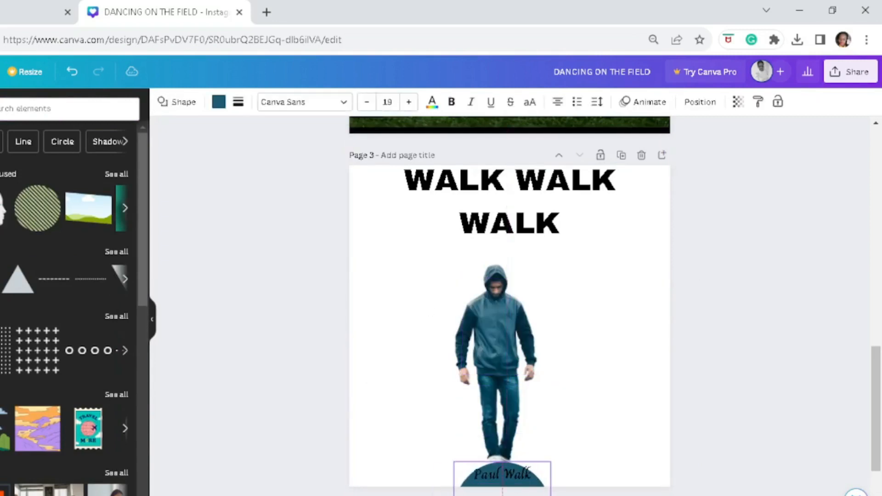
click(219, 104)
click(652, 329)
- Colour the author's name white on the teal circle
click(502, 474)
click(329, 102)
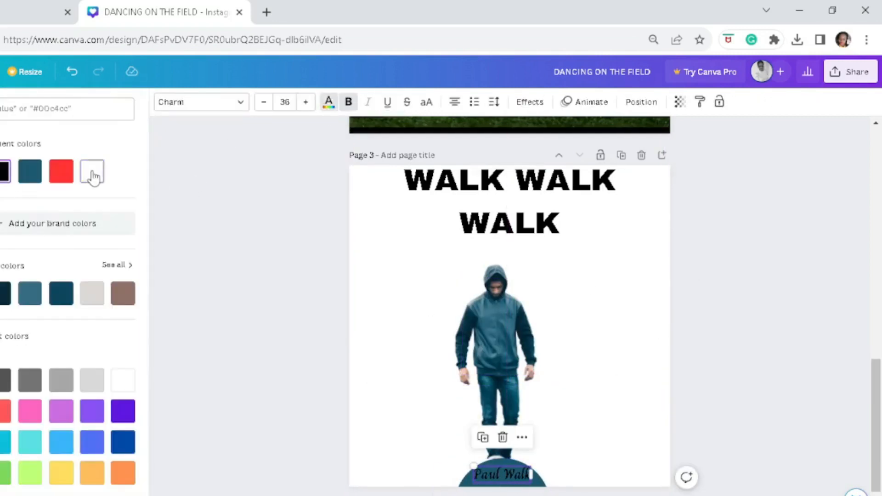
click(93, 174)
click(643, 322)
- Set the background of page 3 to the photo of blue light swirls on black
scroll(878, 370, down, 1)
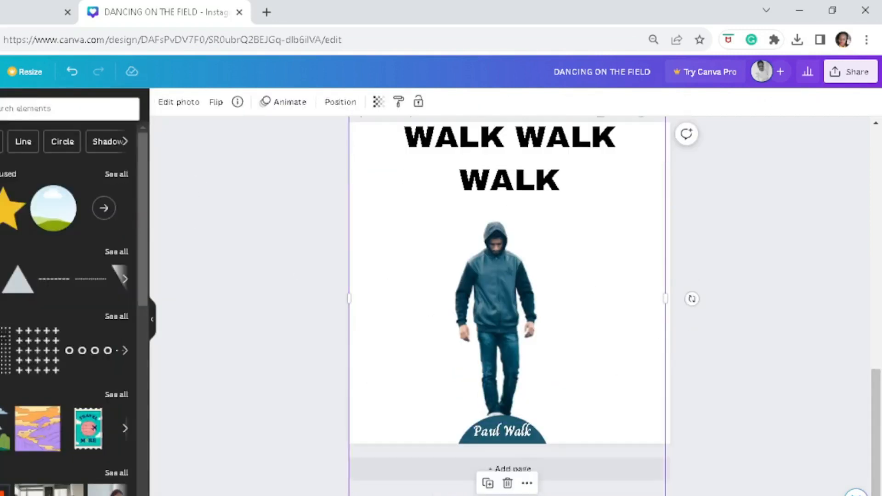
click(285, 275)
click(1, 285)
click(127, 110)
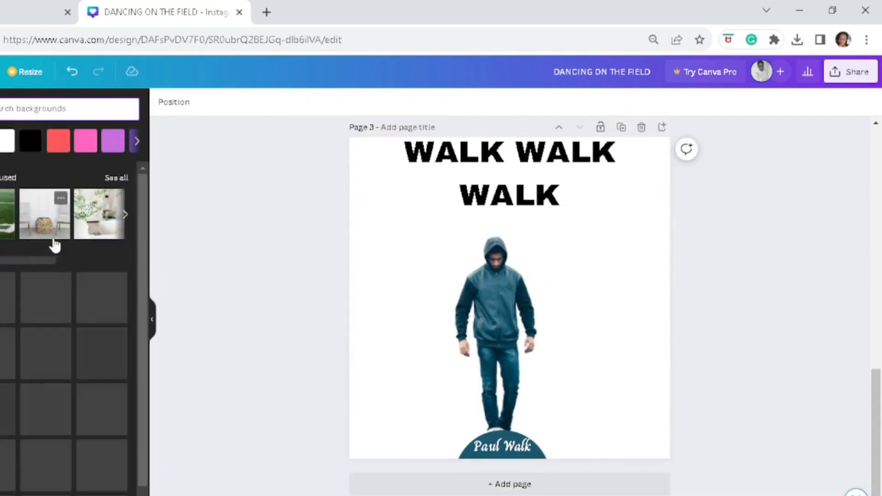
drag(144, 207, 143, 445)
click(50, 352)
click(103, 404)
- Place a dark teal rectangle behind the heading and restyle the heading as white size 65 text with exclamation marks
click(514, 195)
scroll(515, 195, up, 2)
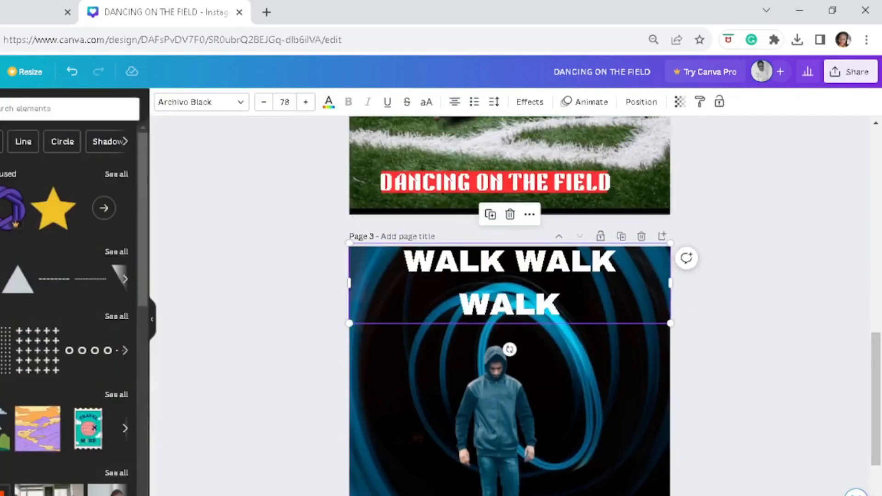
drag(17, 279, 464, 258)
click(510, 261)
click(264, 102)
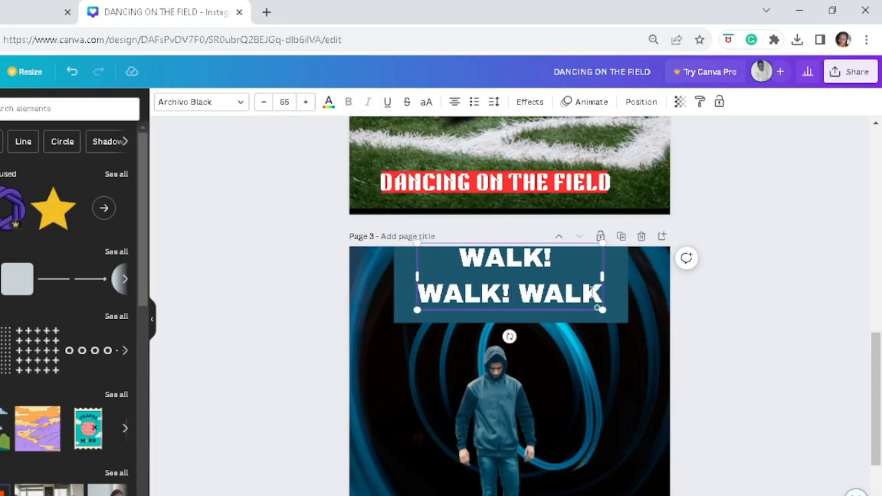
text(!)
- Shrink the teal rectangle's height and width to fit closely around the heading
click(617, 298)
drag(511, 322, 511, 309)
drag(394, 269, 406, 269)
drag(628, 269, 614, 269)
click(650, 303)
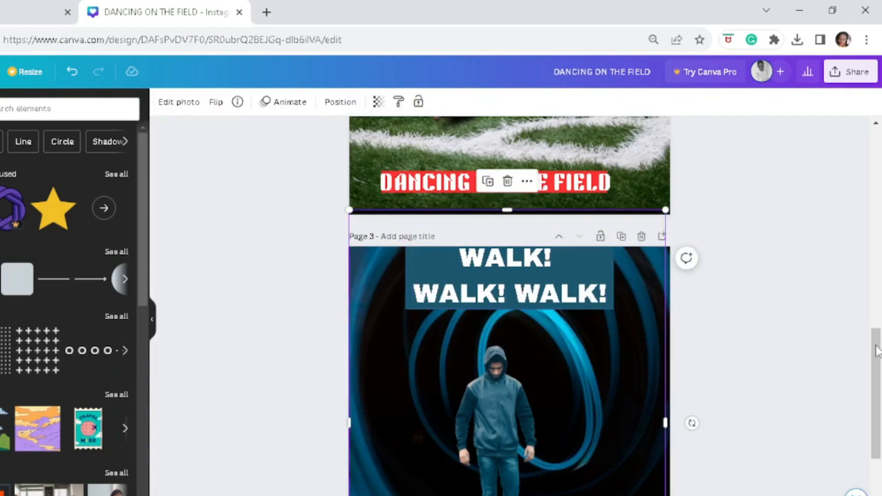
- Replace the heading text with "The mystery of walking" and set it in Peace Sans at size 50
drag(876, 351, 876, 369)
double_click(533, 222)
text(the mystery of walking)
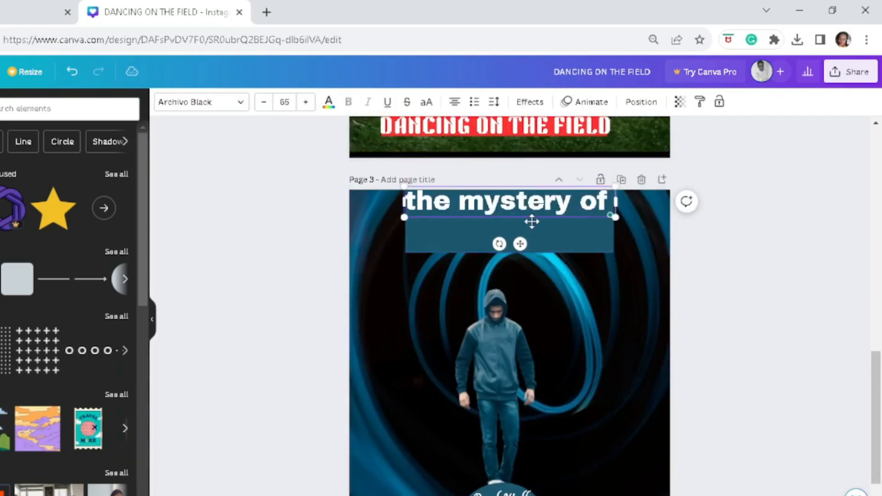
key(ctrl+a)
click(264, 102)
click(264, 102)
click(264, 102)
click(264, 102)
click(264, 102)
click(202, 102)
drag(143, 230, 143, 280)
click(14, 304)
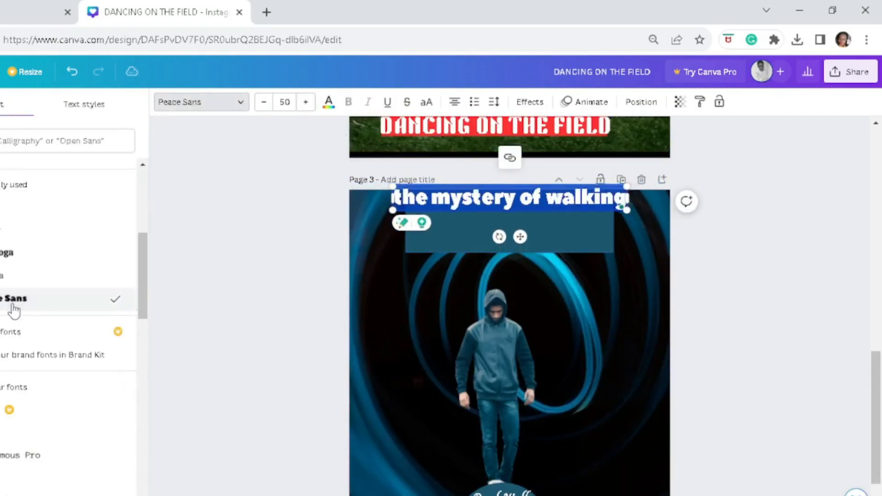
text(T)
- Delete the teal rectangle behind the heading and move the heading down to just above the man's head
click(420, 211)
key(Delete)
drag(509, 211, 496, 259)
click(658, 366)
drag(876, 397, 878, 406)
click(17, 279)
drag(563, 362, 551, 307)
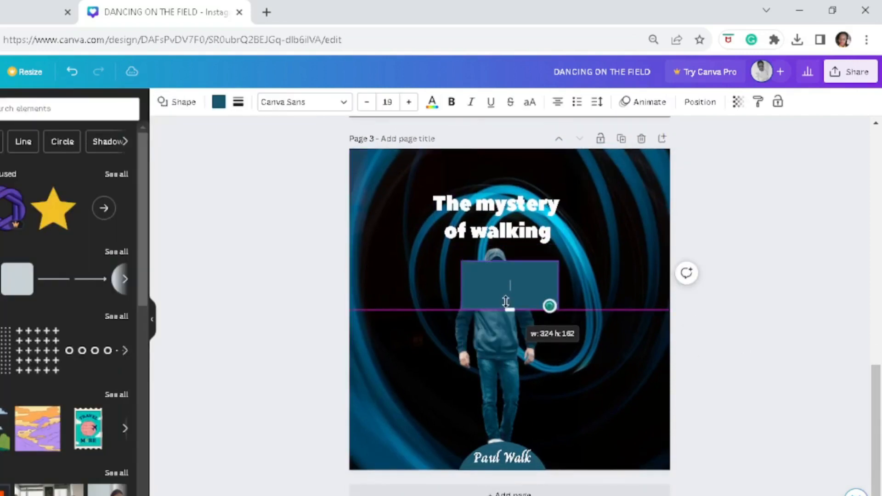
click(584, 350)
click(529, 295)
key(Delete)
- Move the heading to the lower right of page 3, beside the man's legs
drag(497, 219, 605, 394)
click(754, 395)
drag(878, 407, 879, 410)
- Add the row of small rings graphic, colour it white, shrink it and place it just below the heading
click(94, 351)
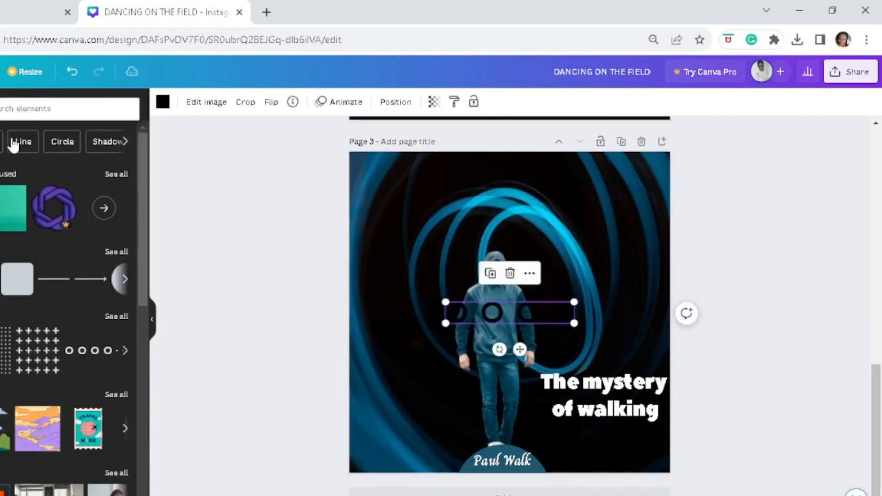
click(163, 102)
click(92, 171)
drag(445, 324, 507, 313)
drag(549, 340, 623, 460)
click(611, 322)
- Add the circle graphic with concentric arcs, colour both parts white and place it in the upper-left corner of page 3
click(97, 356)
click(181, 102)
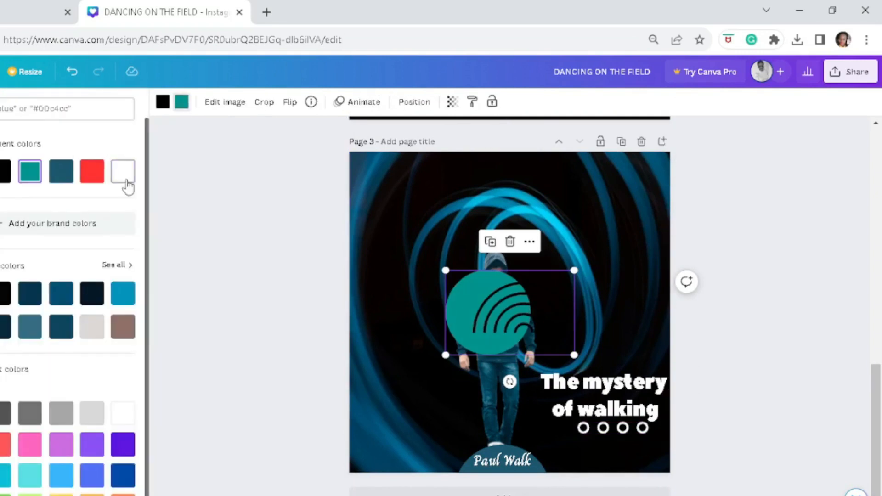
click(123, 171)
drag(505, 315, 351, 173)
click(163, 102)
click(124, 172)
- Duplicate the arc graphic into the page's lower-left and upper-right corners, with the upper-right copy flipped horizontally
key(ctrl+d)
key(ctrl+d)
drag(377, 459, 669, 476)
click(290, 103)
click(322, 132)
drag(772, 238, 666, 195)
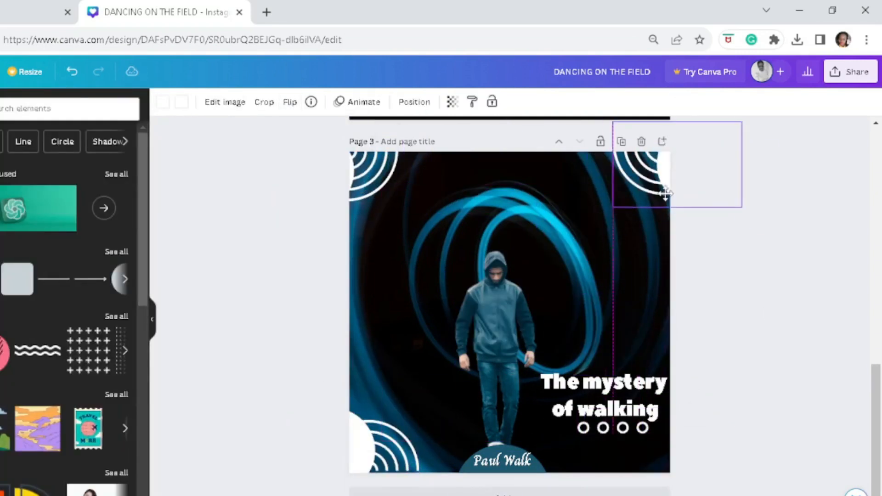
click(768, 239)
drag(875, 402, 872, 142)
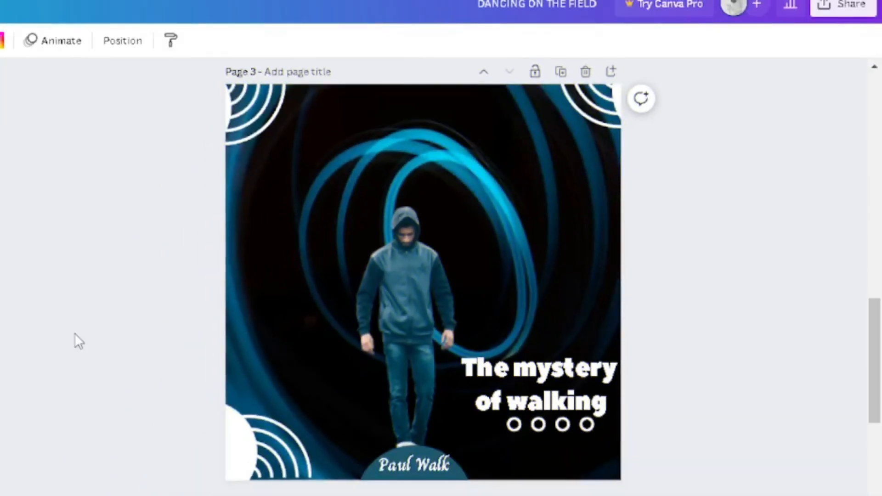
- Add page 4, place the cutout of the woman in the teal scarf on it and enlarge it toward the lower-left corner
key(ctrl+Return)
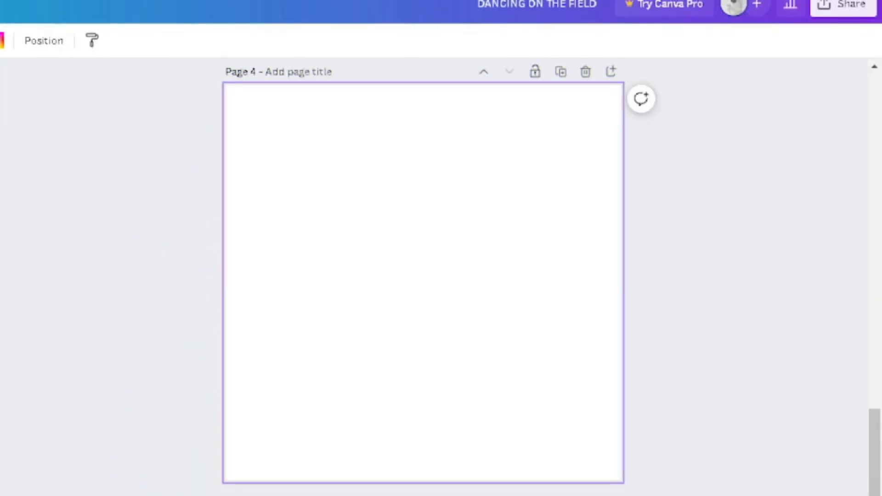
key(ctrl+v)
click(427, 306)
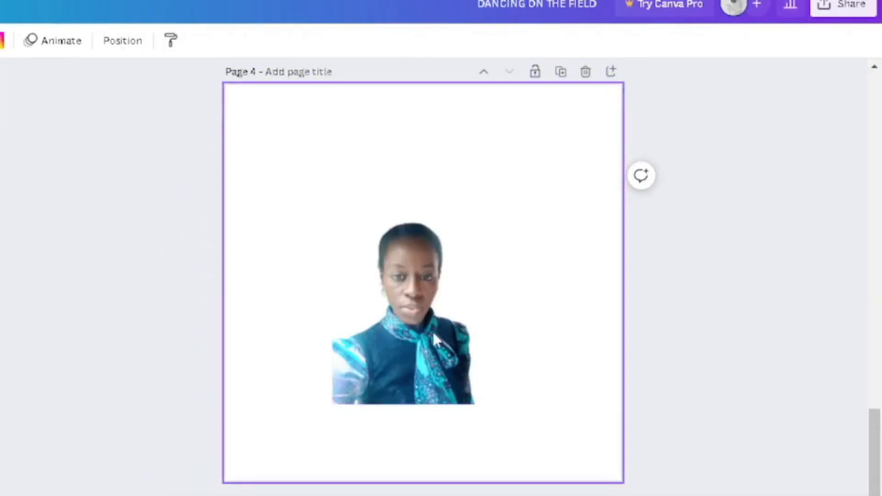
click(432, 330)
drag(331, 405, 268, 490)
drag(236, 324, 213, 325)
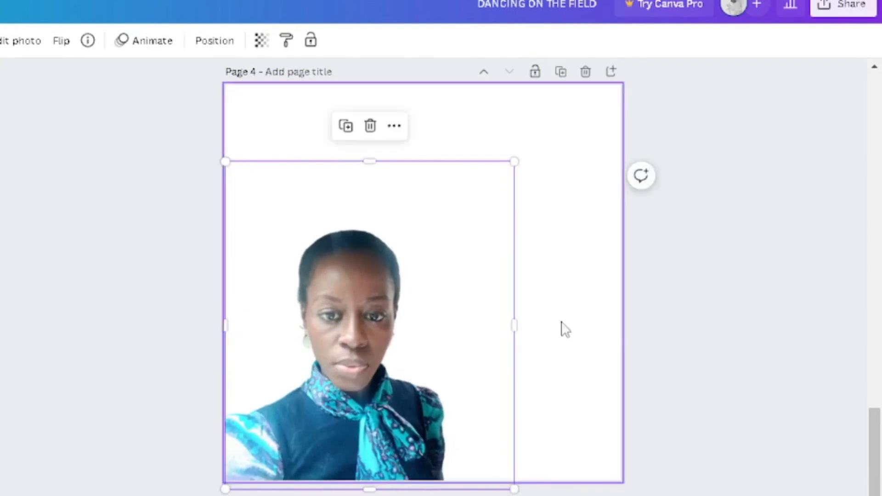
- Enlarge the woman's cutout further and reposition it along the lower edge of page 4
drag(514, 316, 532, 317)
drag(335, 315, 433, 296)
click(556, 143)
mouse_move(285, 315)
mouse_down()
mouse_move(238, 311)
mouse_move(284, 311)
mouse_up()
click(533, 132)
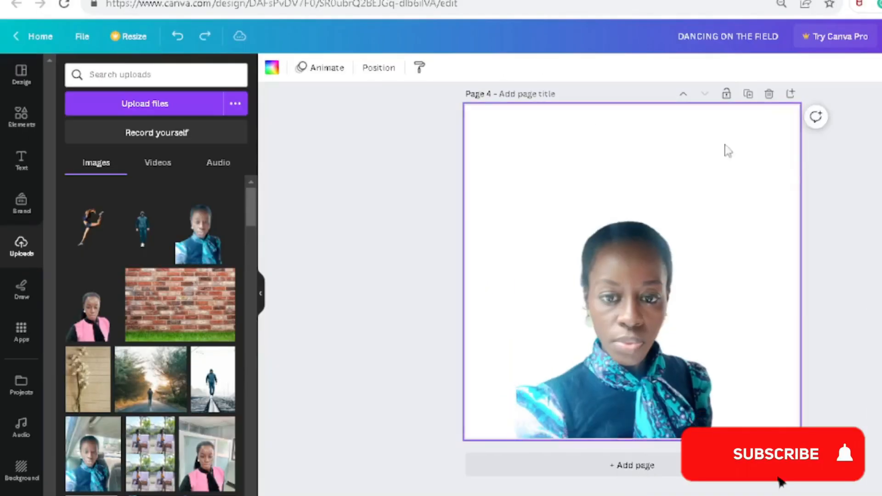
drag(650, 136, 650, 124)
drag(775, 125, 787, 108)
drag(516, 276, 498, 271)
click(480, 229)
- Try document colours, default solid colours such as orange, and gradients as the background of page 4
click(272, 67)
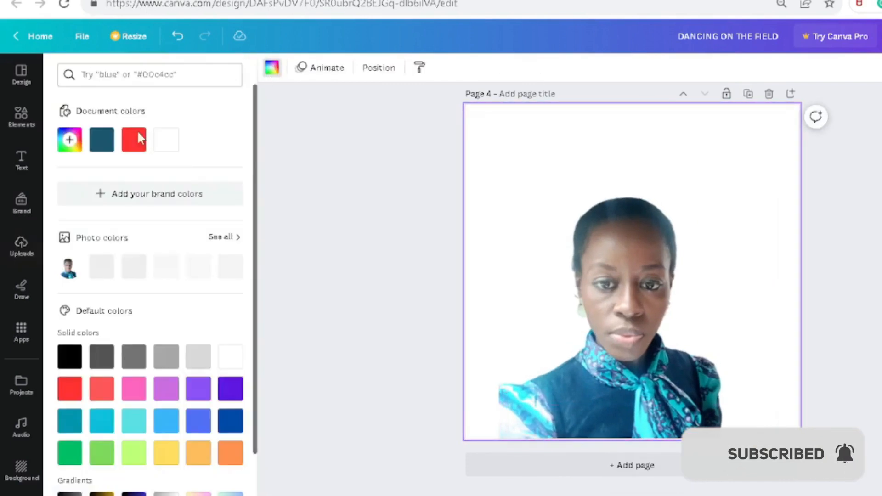
click(137, 141)
click(102, 141)
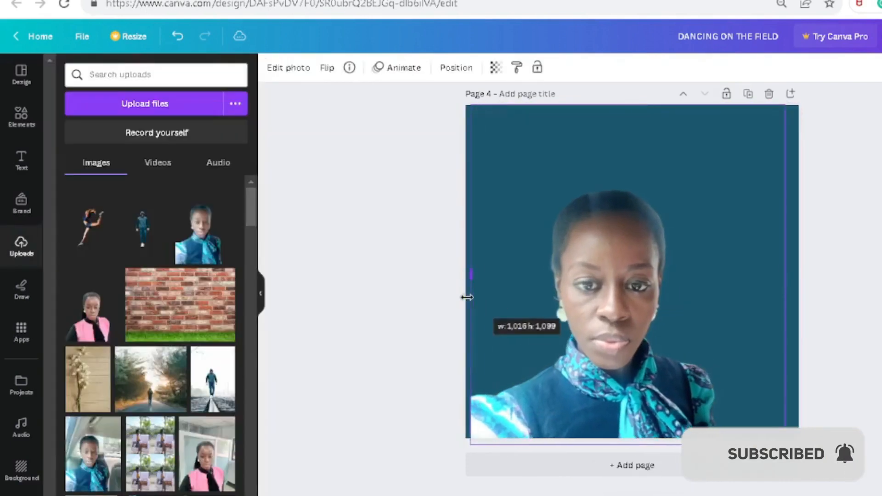
click(477, 230)
click(272, 68)
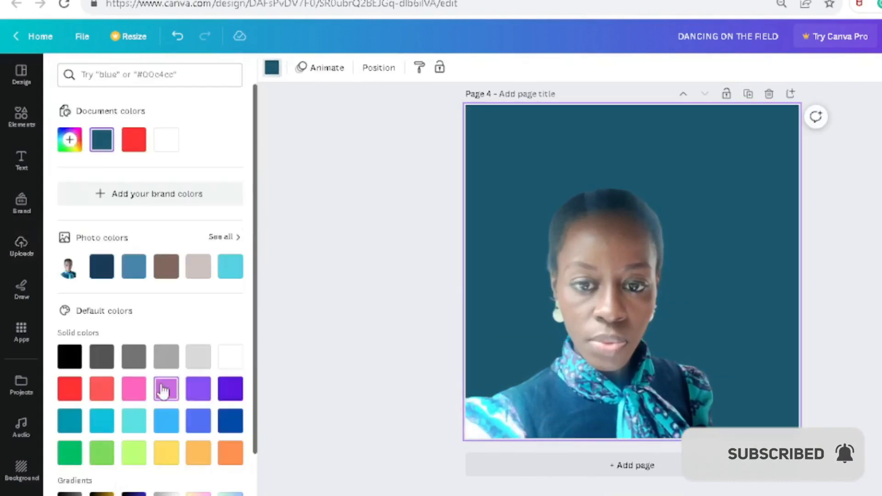
click(198, 421)
click(70, 452)
click(198, 453)
click(231, 452)
scroll(231, 414, down, 3)
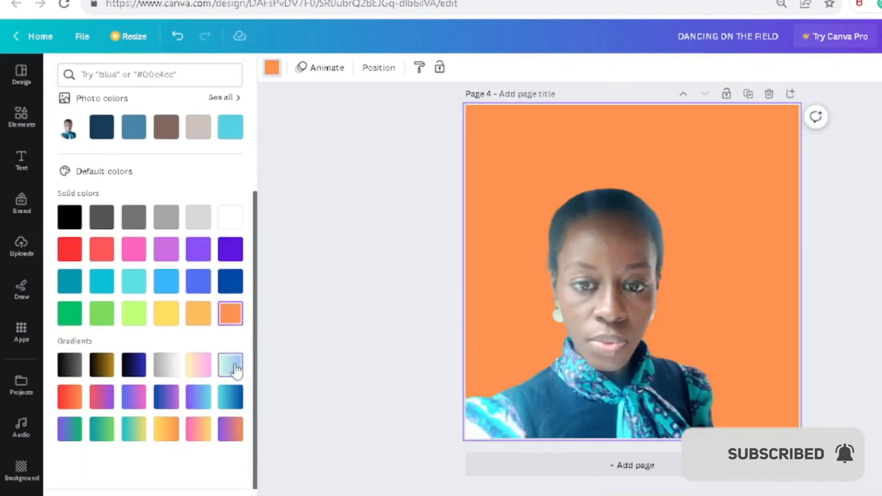
click(69, 396)
click(166, 397)
- Set the uploaded brick wall photo as the background of page 4
click(23, 246)
click(180, 304)
right_click(644, 250)
click(699, 373)
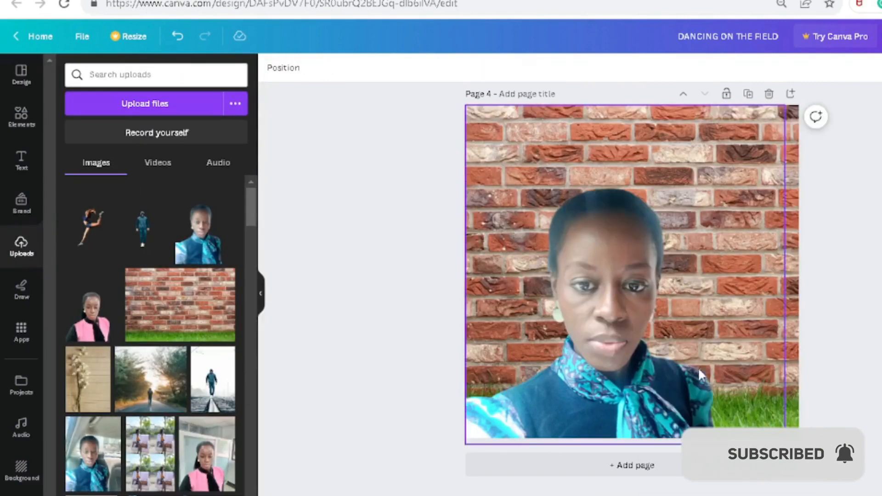
drag(662, 337, 662, 331)
- Set the uploaded photo of white flowers on lined paper as the background of page 4
click(89, 377)
right_click(624, 182)
click(703, 488)
- Shrink the woman's cutout and move it to the right of the flowers
click(667, 349)
drag(786, 269, 798, 269)
drag(652, 305, 741, 305)
drag(554, 269, 574, 216)
drag(560, 439, 617, 364)
drag(881, 99, 780, 170)
- Flip the woman's cutout horizontally and enlarge it to reach the right and bottom edges of page 4
click(327, 68)
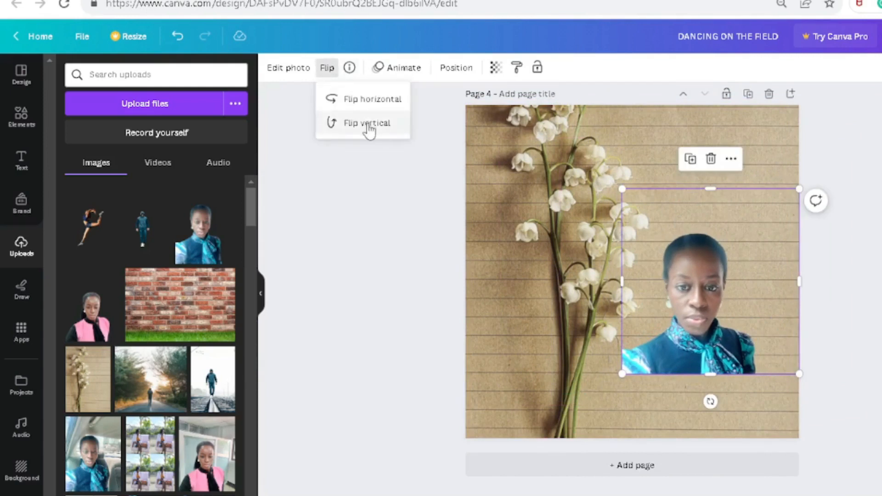
click(372, 98)
drag(622, 374, 553, 443)
drag(680, 188, 680, 164)
drag(560, 302, 535, 301)
drag(655, 368, 632, 321)
drag(643, 392, 643, 447)
drag(774, 279, 820, 279)
- Apply a Glow shadow to the woman's cutout with a light blue colour and increased intensity
click(289, 67)
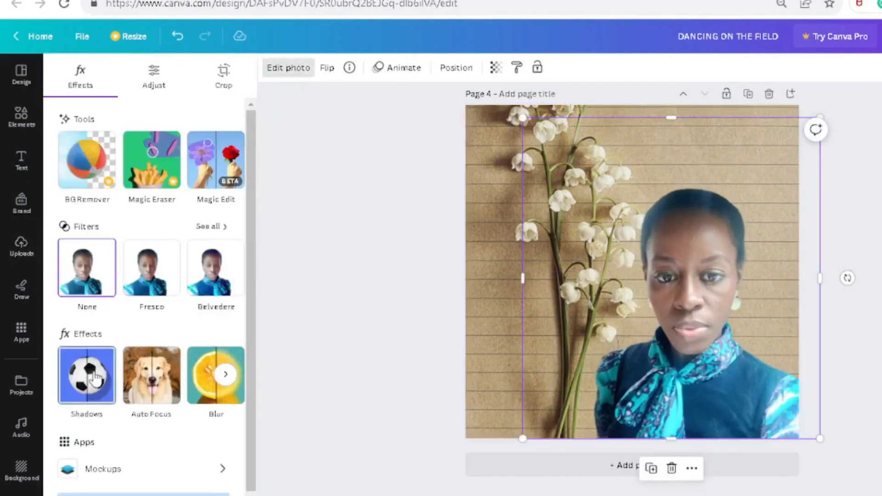
click(85, 370)
click(82, 209)
click(238, 431)
click(385, 376)
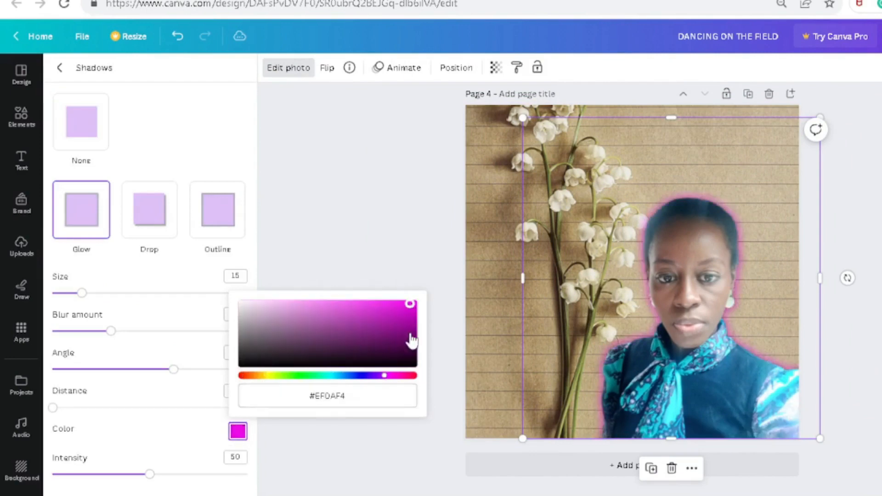
drag(150, 474, 211, 476)
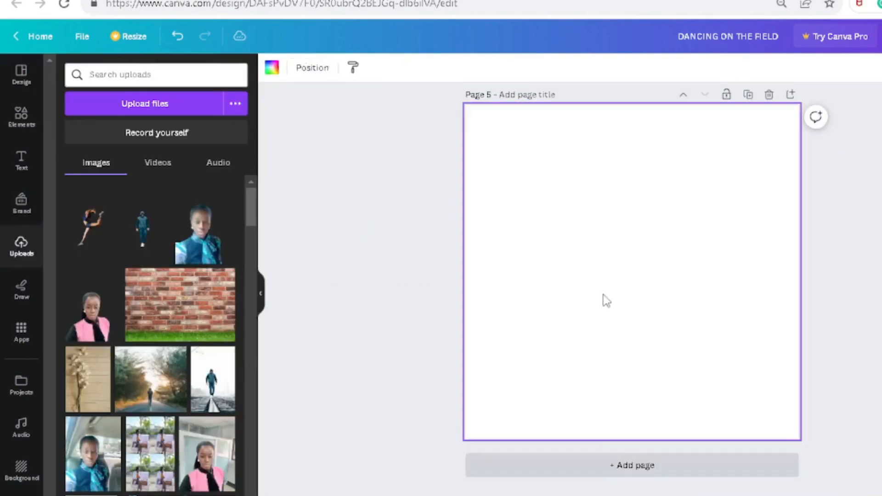
- Add page 5 with a heading that reads "THANKS FOR WATCHING. SUBSCRIBE"
click(22, 117)
click(22, 161)
click(150, 215)
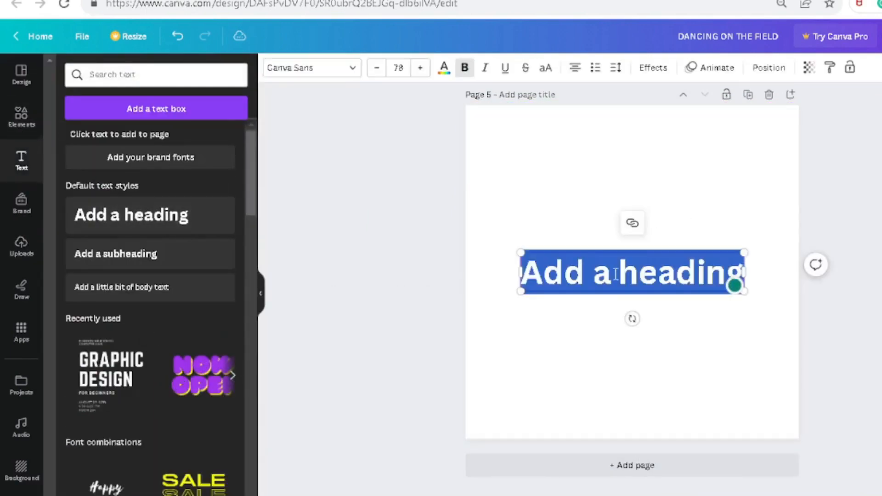
text(SUBSCRIBE)
- Change the font of the whole heading on page 5 to Archivo Black
triple_click(580, 283)
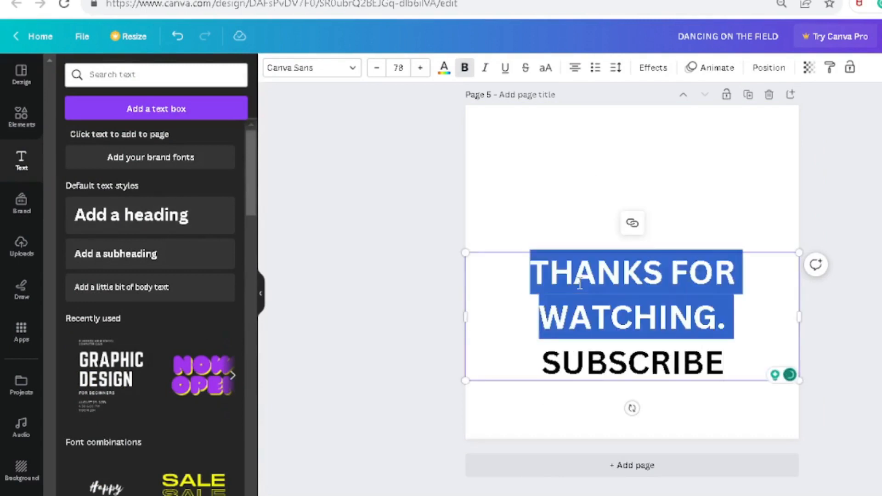
click(351, 73)
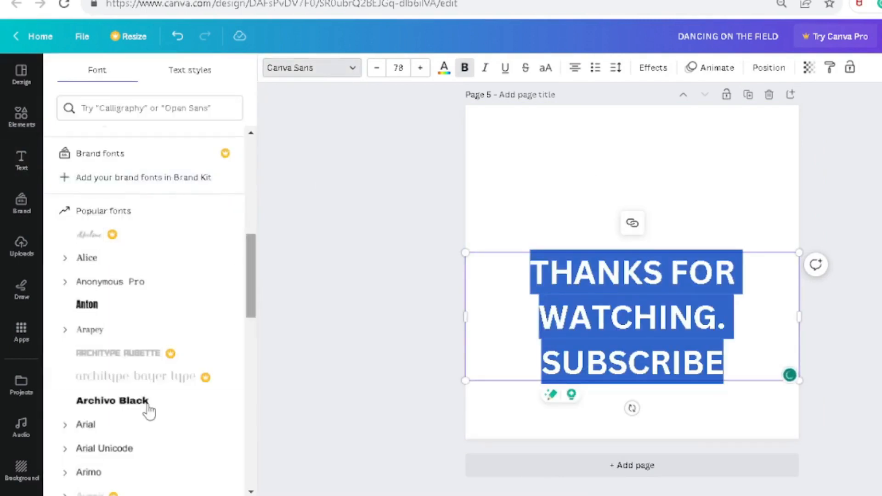
click(133, 403)
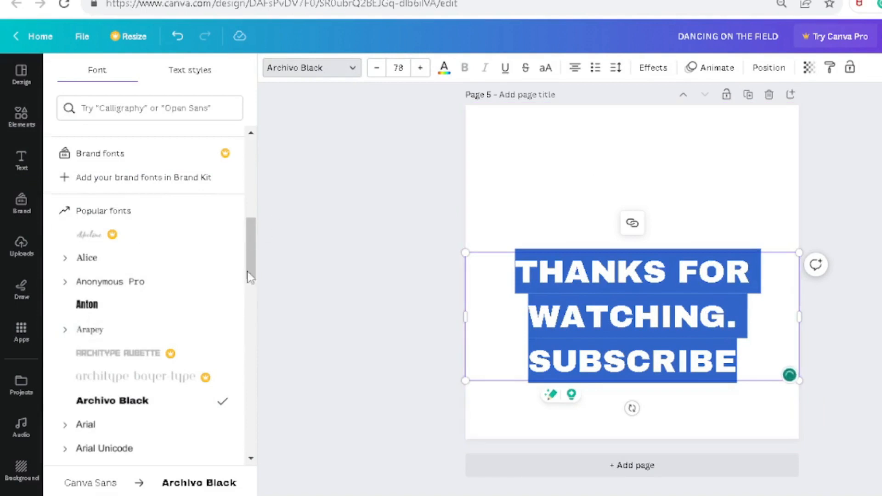
- Change the font of the page 5 heading to Brick Sans from the document fonts
scroll(251, 341, down, 2)
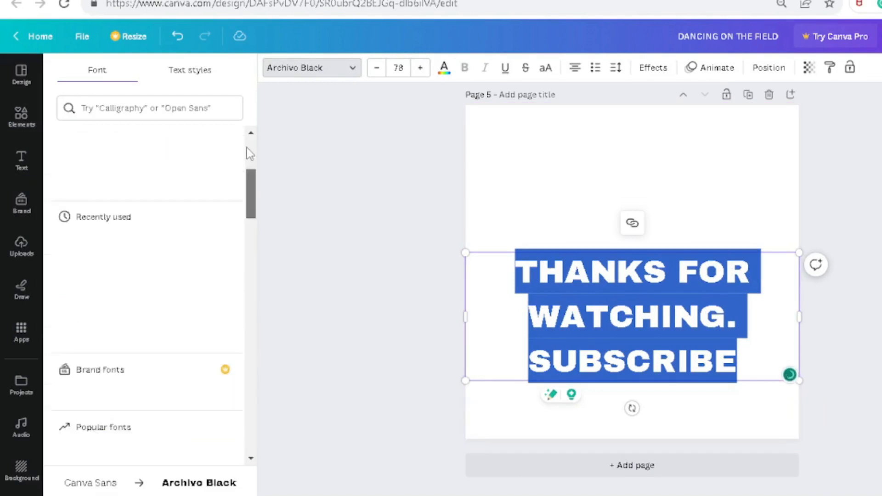
drag(248, 154, 250, 148)
click(629, 151)
double_click(593, 352)
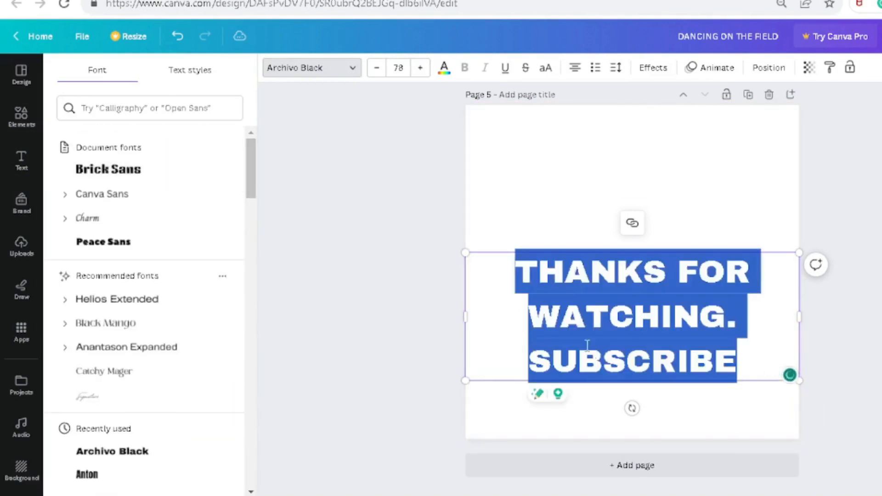
click(108, 170)
- Try dark teal, red and turquoise as page 5's background colour, and set it to the dark violet default solid colour
click(592, 160)
click(271, 69)
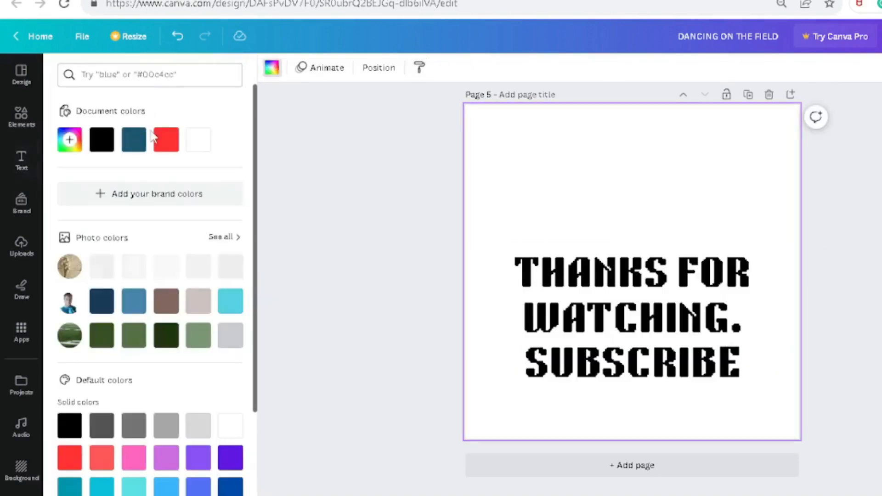
click(133, 139)
click(166, 139)
click(236, 312)
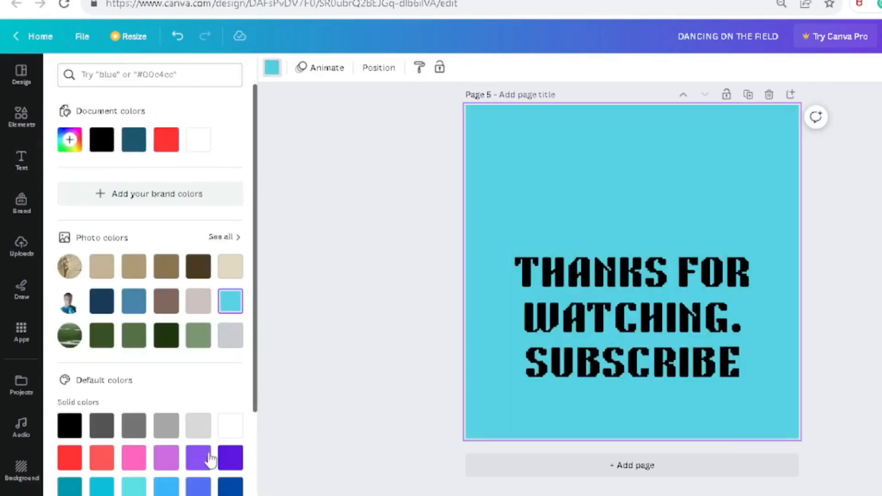
click(230, 458)
click(602, 271)
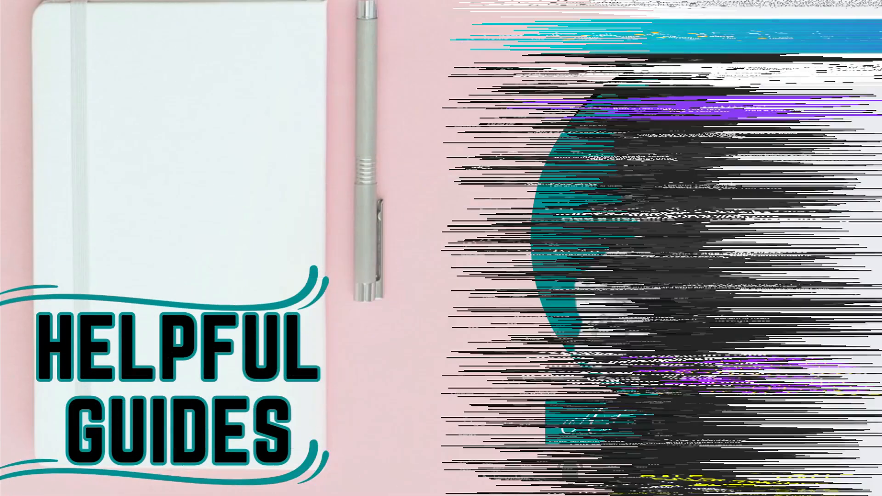